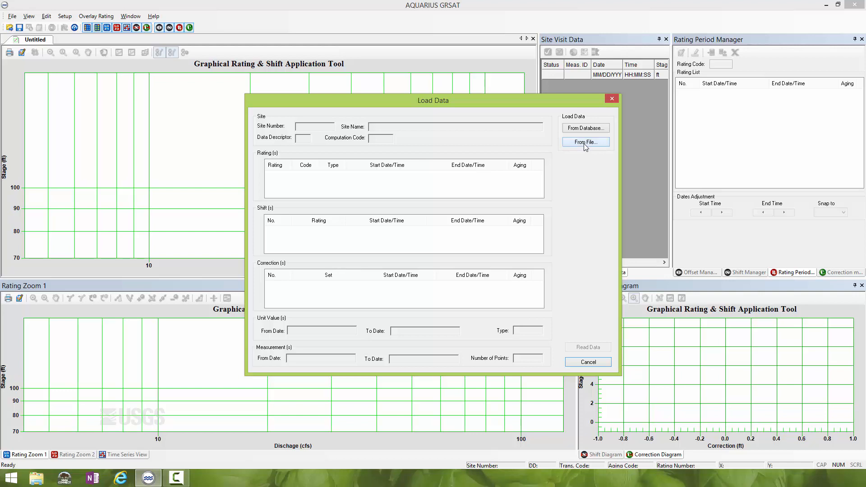
Step: Load the site data from the file MultipleOffsetPrimer.V2.4 and read it in
left_click(587, 142)
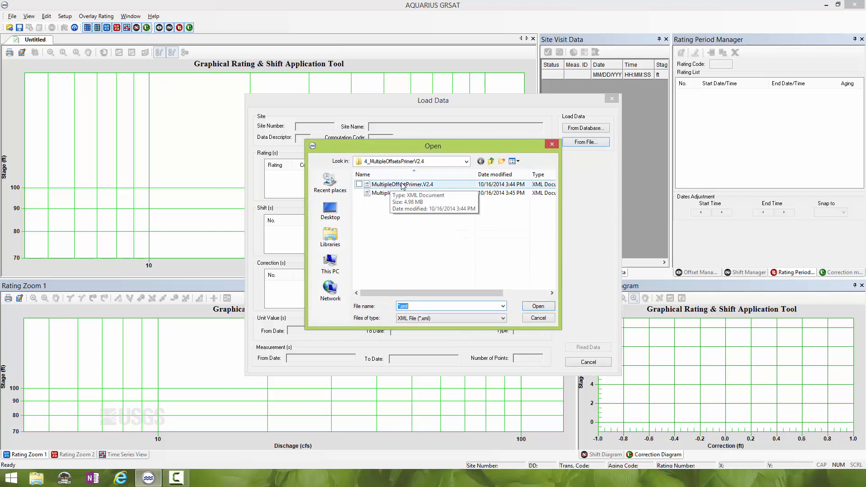
left_click(403, 185)
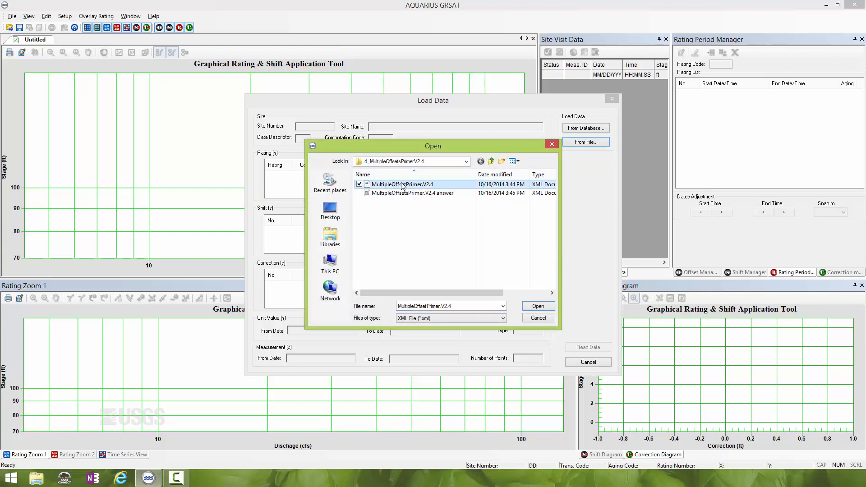
left_click(535, 307)
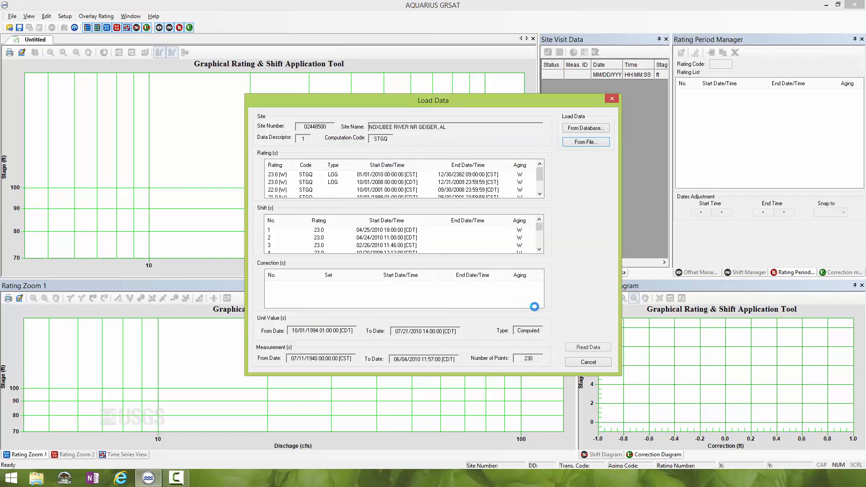
left_click(582, 350)
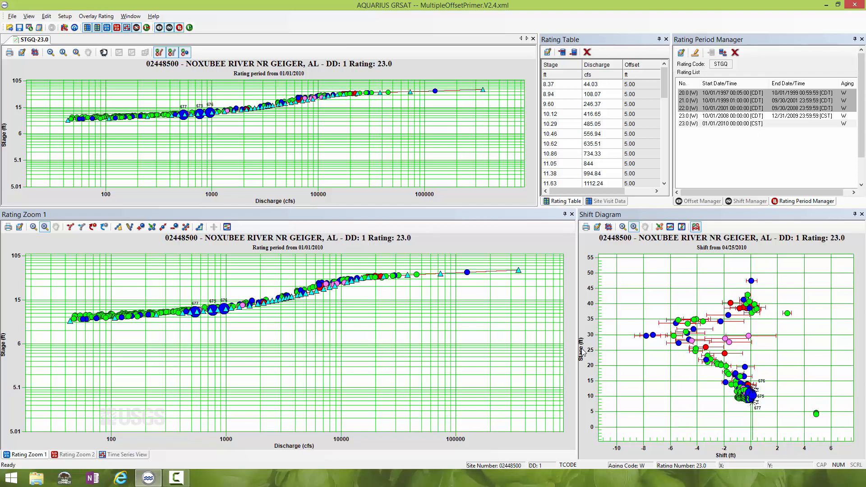
Step: Clone rating 23.0 as 24.0 with the remark "developed a multiple offset rating", leaving out the selected shifts and offsets
left_click(702, 202)
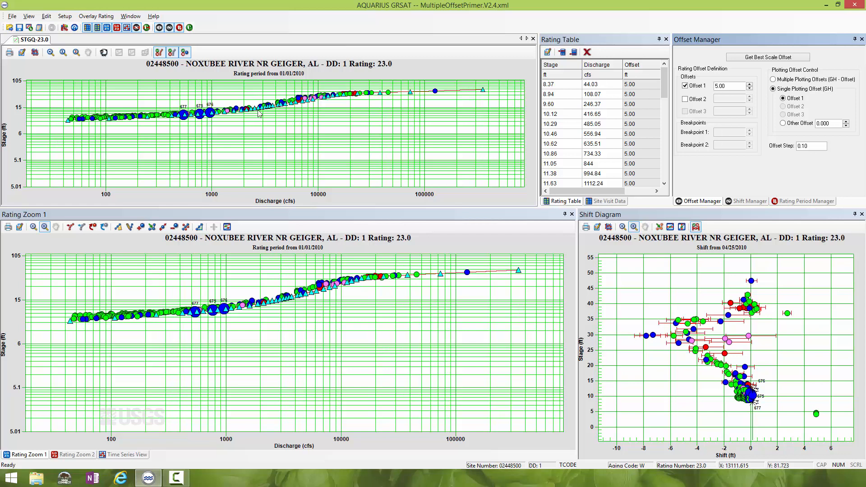
left_click(104, 54)
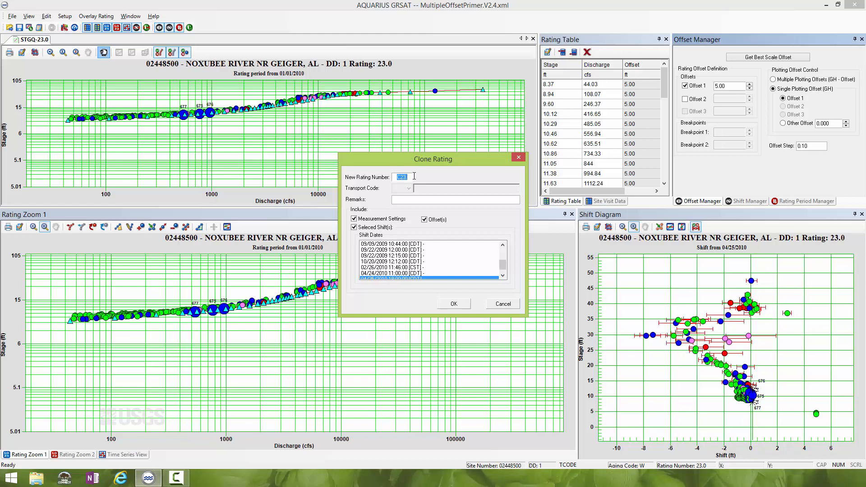
type("24.0")
left_click(401, 198)
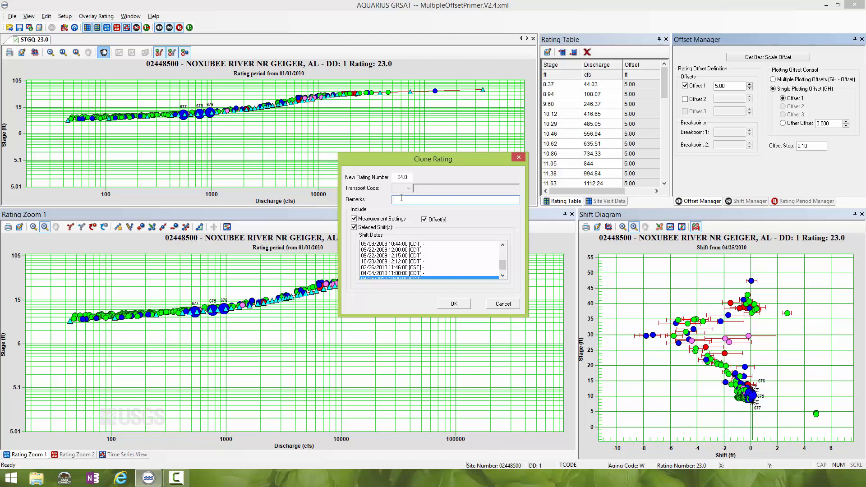
type("developed a multiple offset rating")
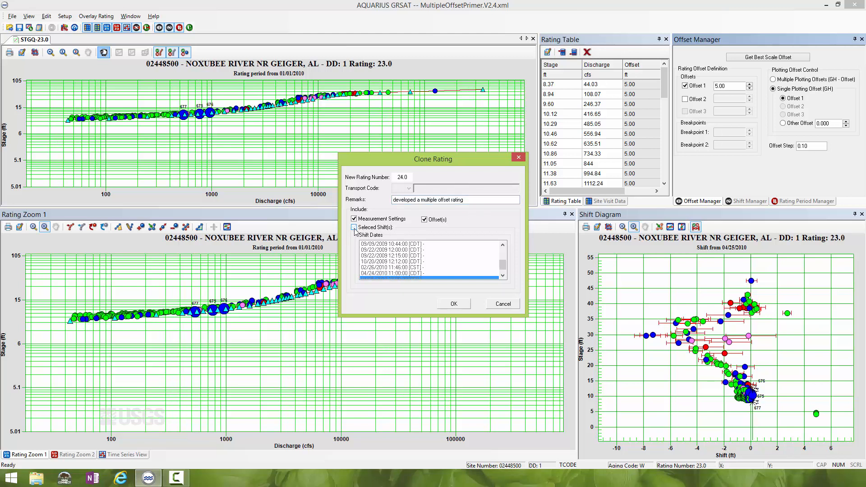
left_click(424, 220)
left_click(448, 303)
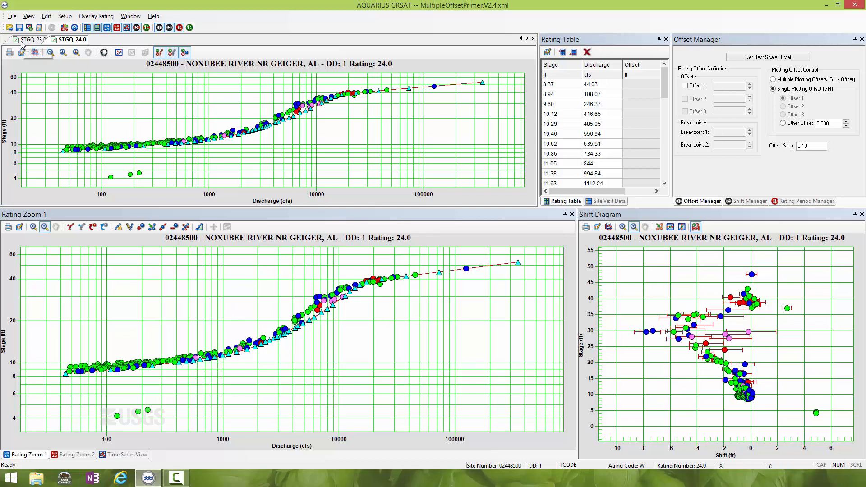
Step: In rating 24.0, delete the three lowest rating table points, at stages 8.37, 8.94 and 9.60 ft
left_click(37, 40)
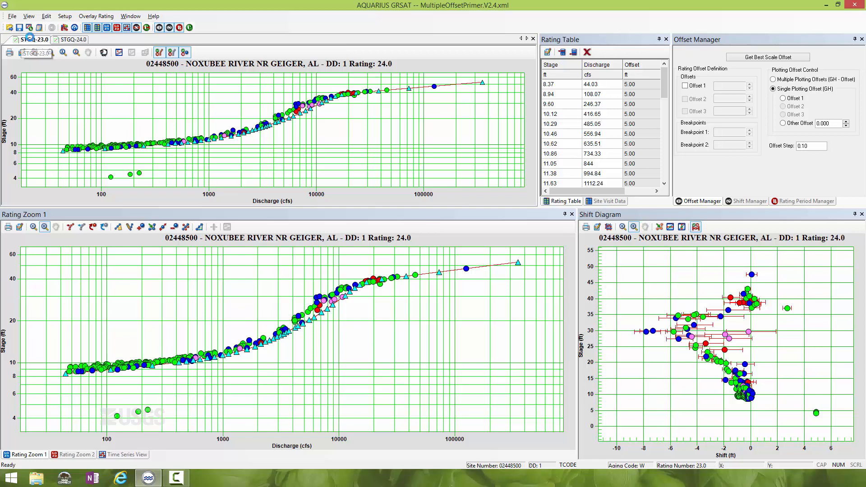
left_click(74, 40)
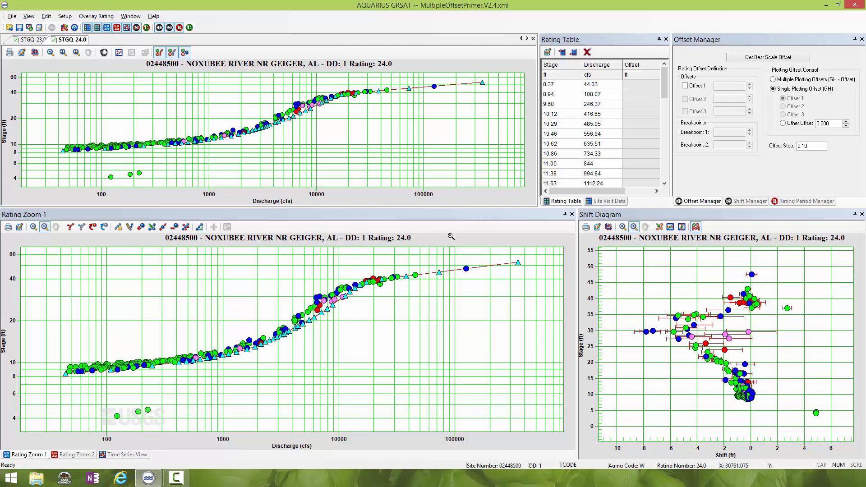
left_click(566, 87)
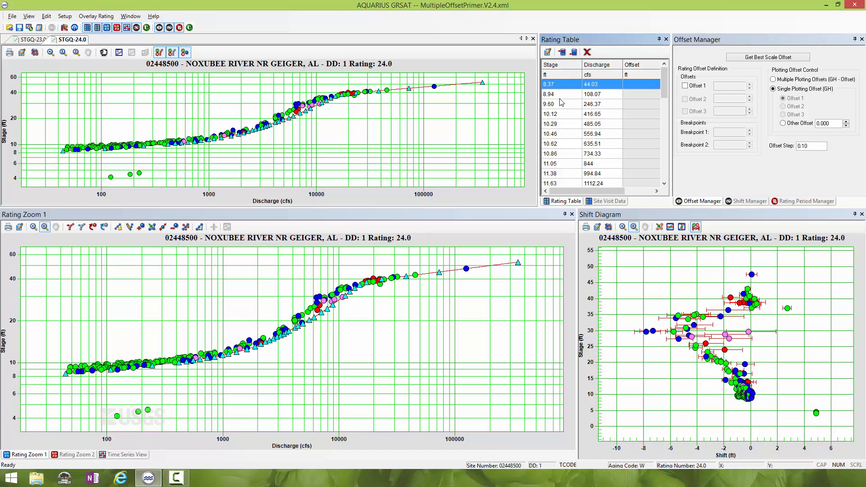
left_click_drag(564, 88, 566, 107)
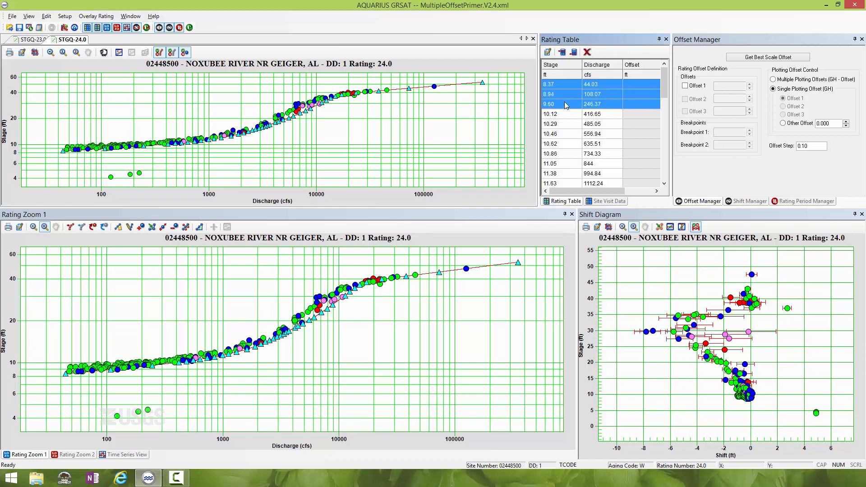
left_click(587, 52)
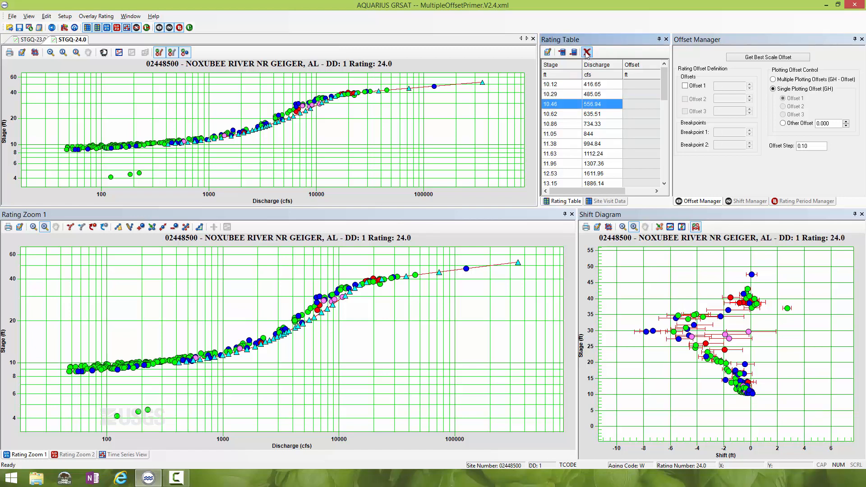
Step: Delete all remaining rating points of rating 24.0 by enclosing them in the Rating Zoom 1 plot
left_click(175, 226)
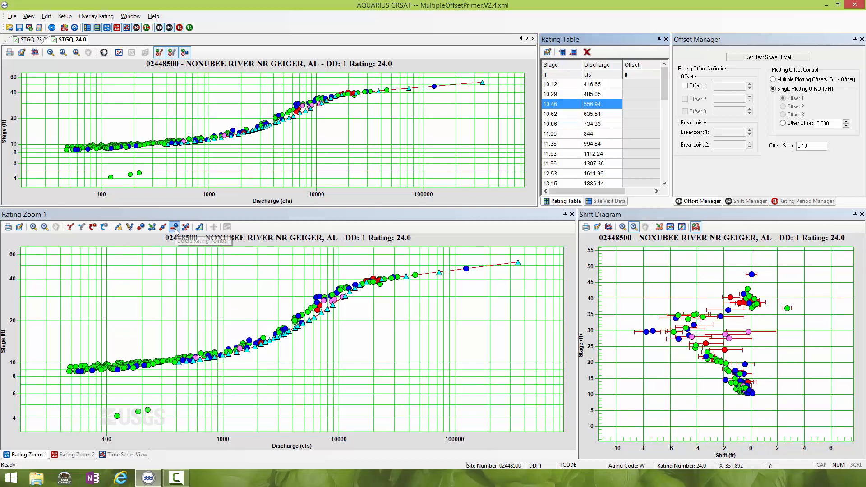
left_click_drag(142, 276, 383, 412)
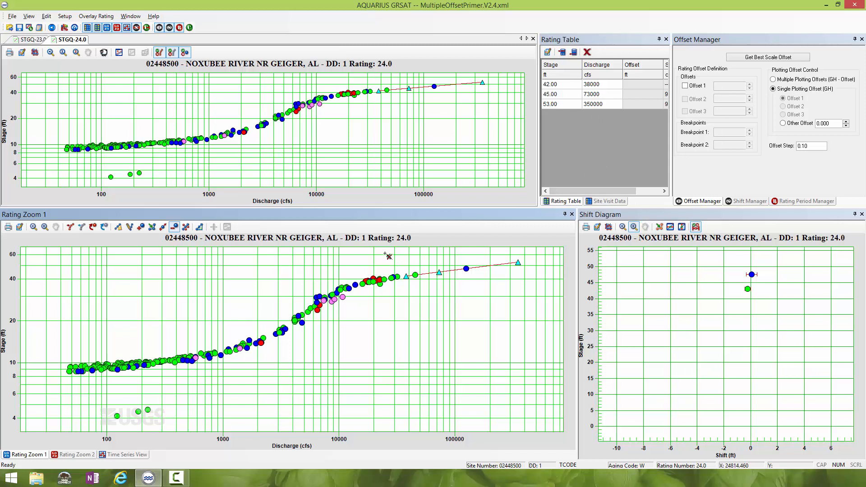
left_click_drag(387, 253, 537, 297)
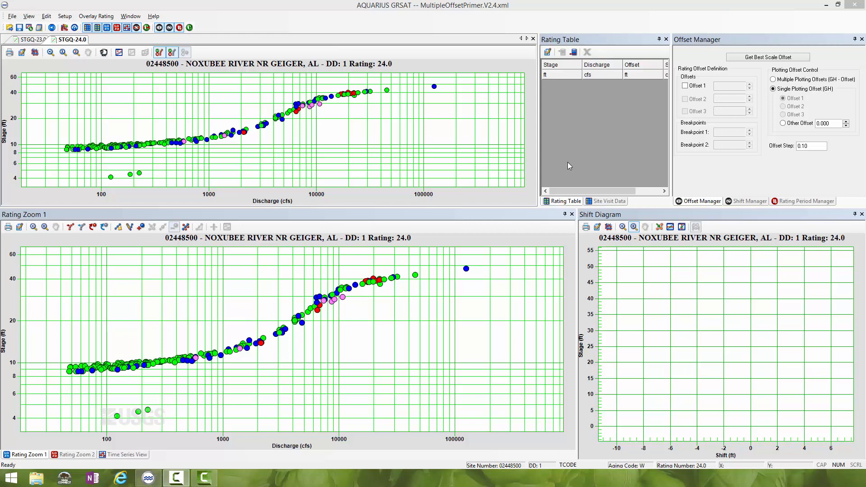
Step: Show the site visit data as a floating window and enlarge it to reveal the columns through Highlight
left_click(608, 202)
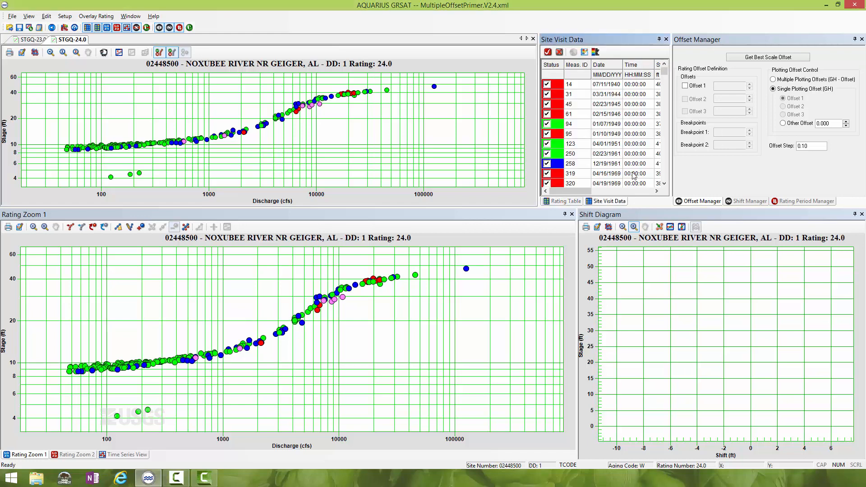
left_click_drag(563, 40, 440, 27)
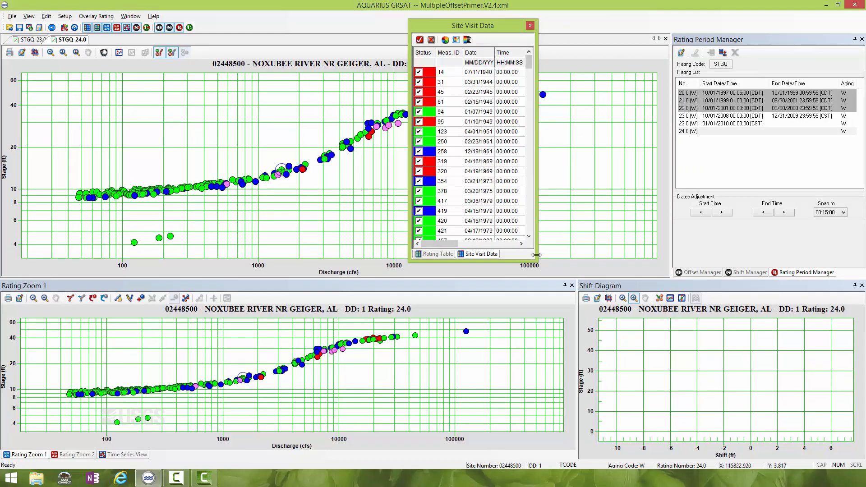
left_click_drag(535, 261, 717, 292)
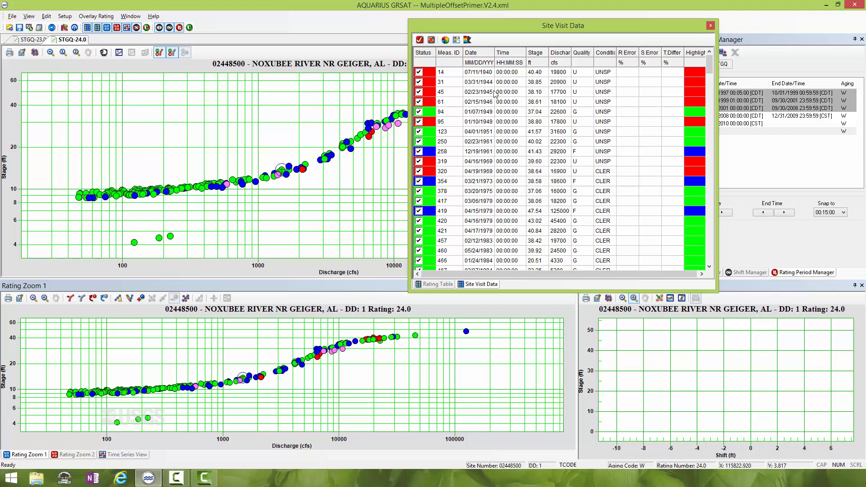
Step: Unselect measurement 14 in the site visit data and select it again
left_click(470, 73)
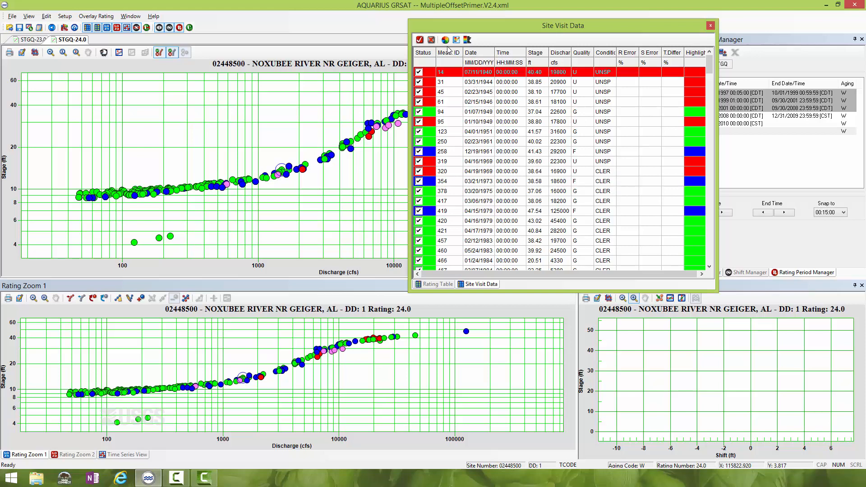
left_click(422, 42)
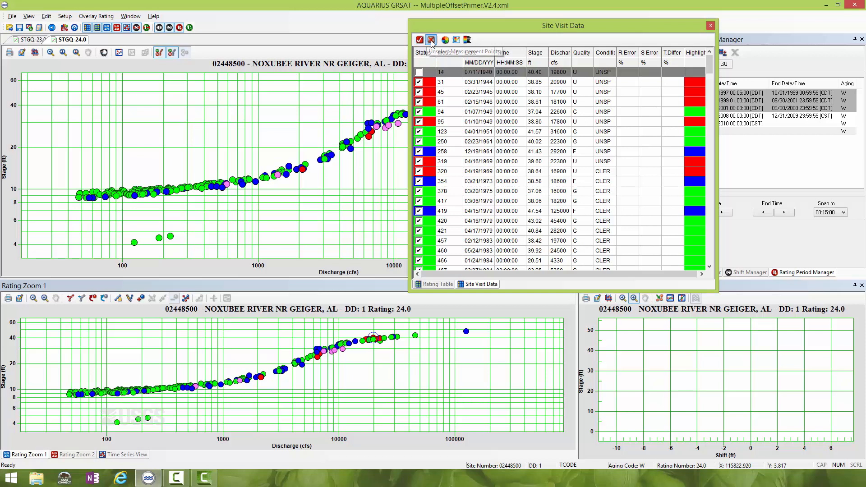
left_click(419, 40)
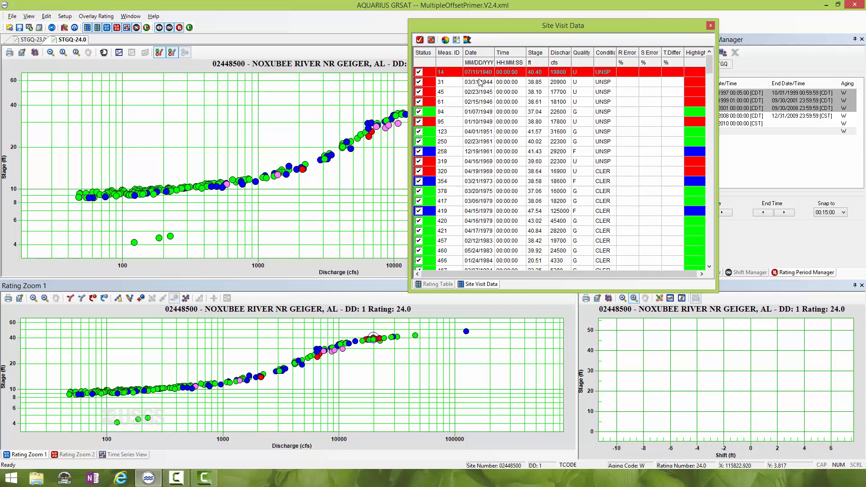
Step: Unselect measurements 14 through 417 in the site visit data, then try to select them again
left_click_drag(481, 79, 483, 204)
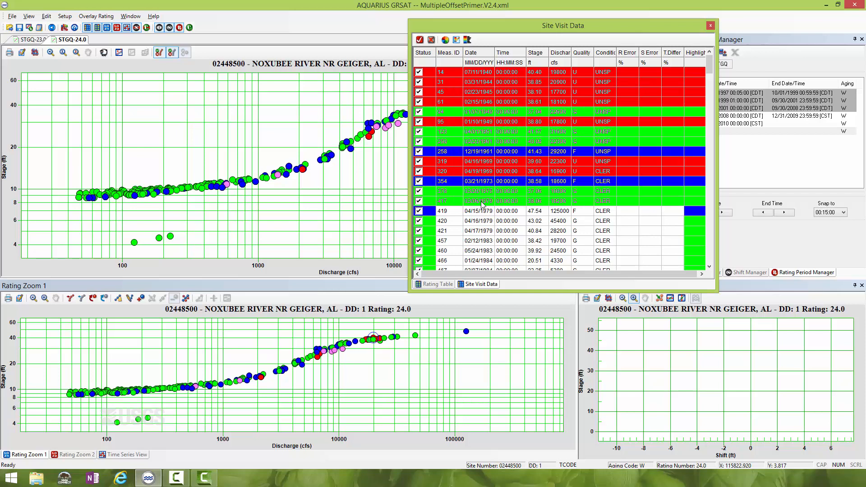
left_click(432, 41)
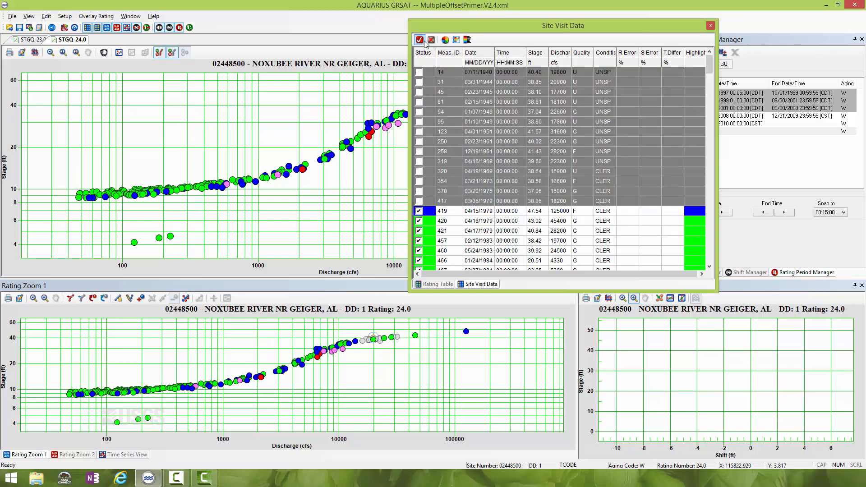
left_click(420, 40)
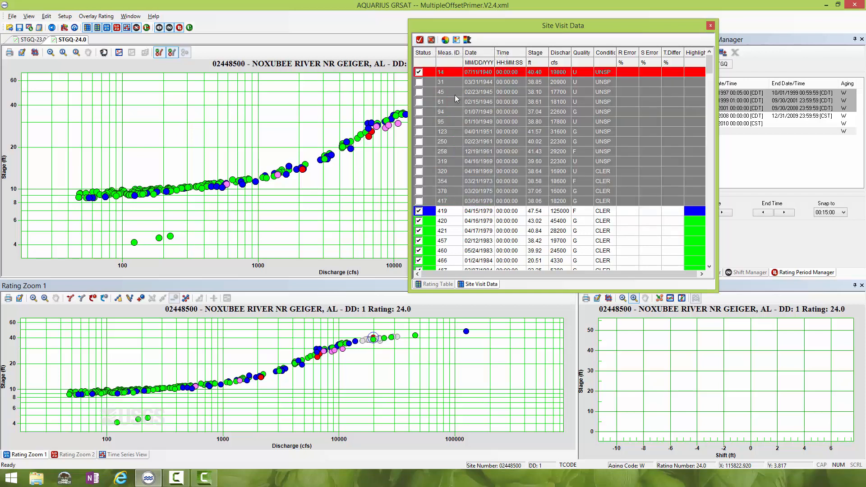
left_click(420, 40)
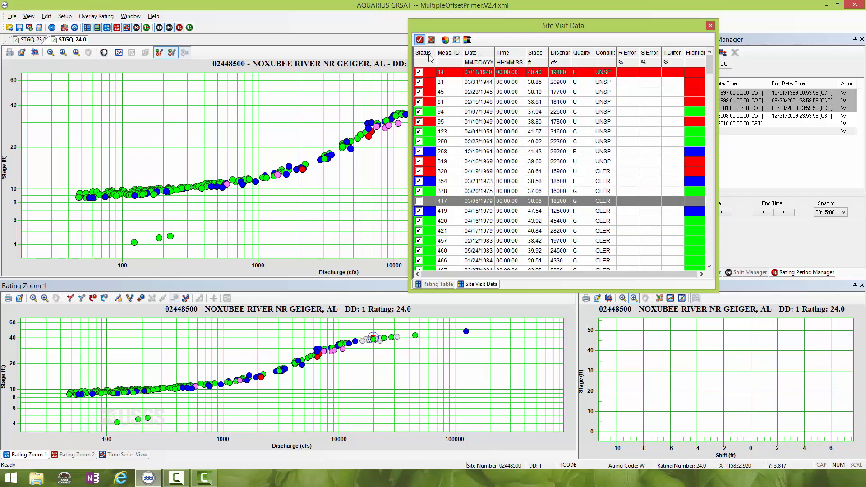
Step: Unselect measurements 258 through 460 in the site visit data and select them all again
left_click(480, 153)
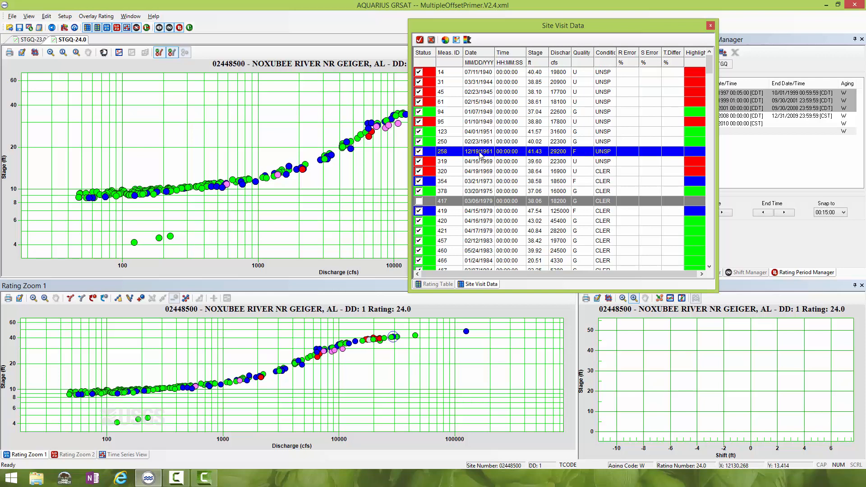
left_click(479, 253, "shift")
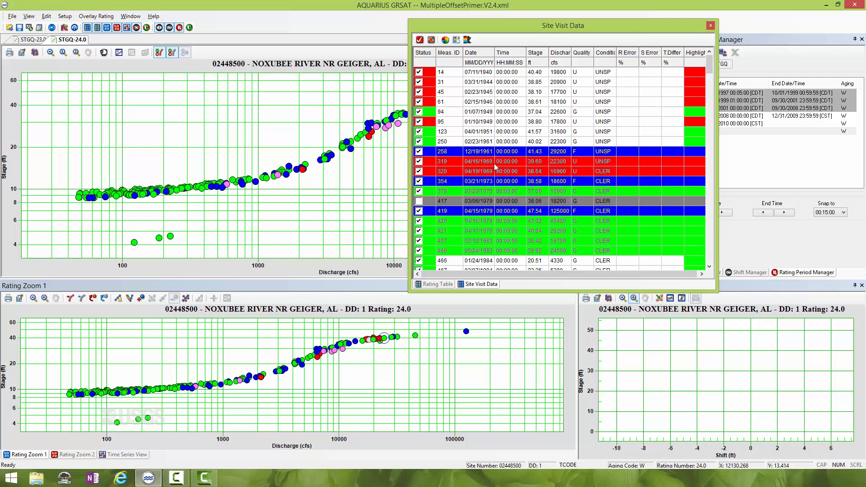
left_click(431, 42)
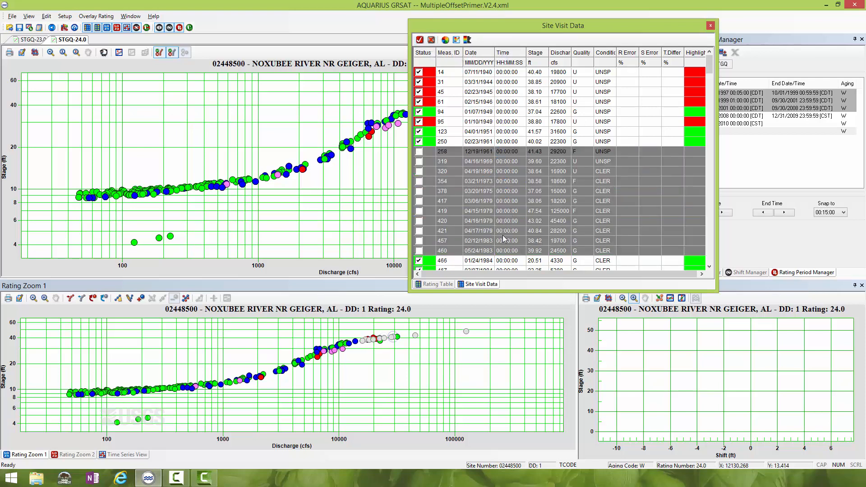
left_click(419, 40)
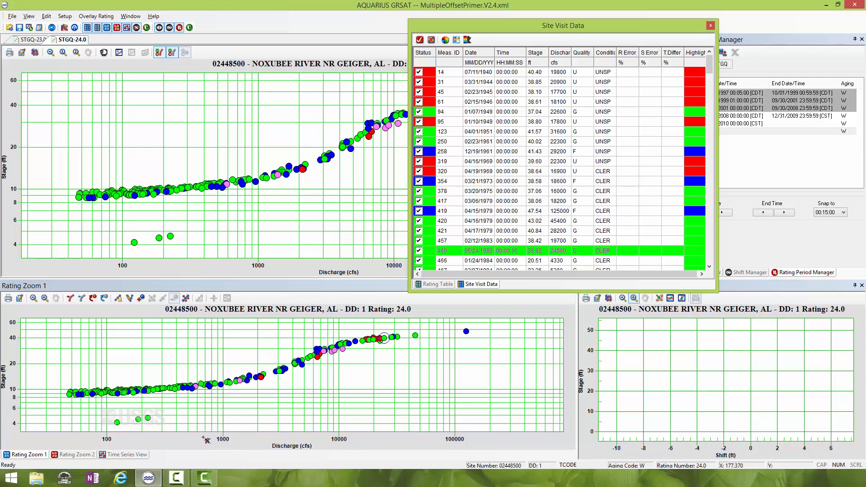
Step: Unselect the older measurements from 1983 to about 1996 by enclosing them in the time series view
left_click_drag(505, 22, 552, 9)
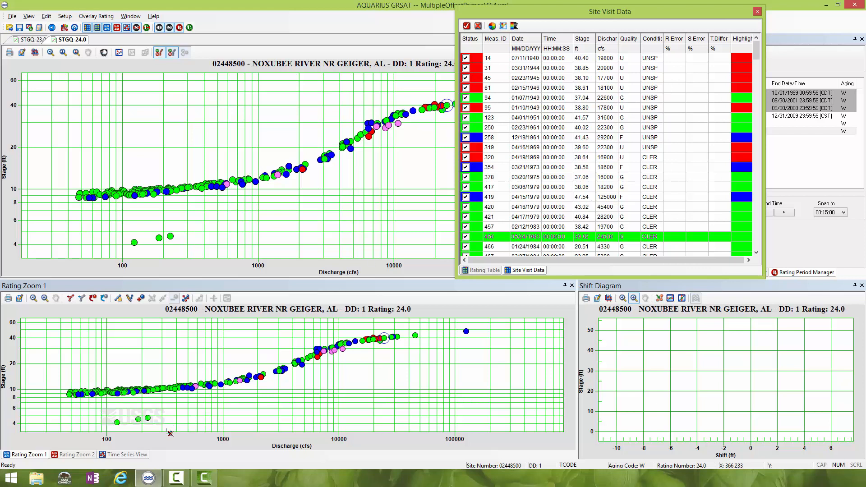
left_click(127, 454)
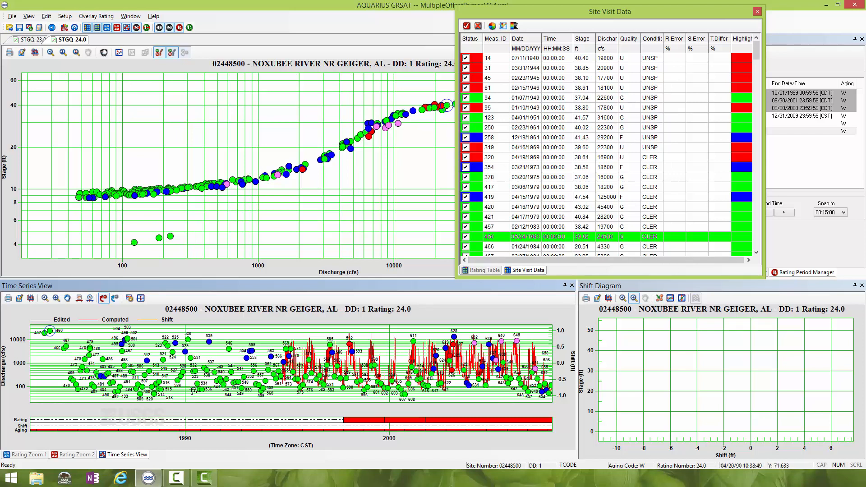
left_click(115, 299)
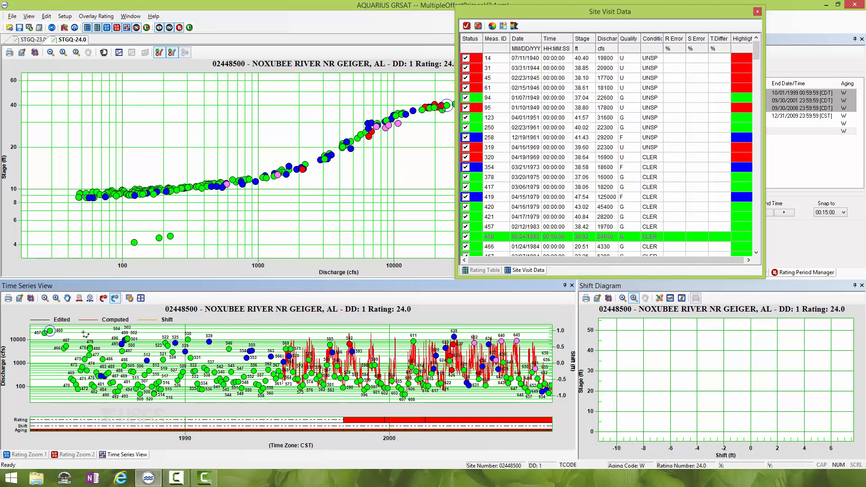
left_click_drag(36, 328, 325, 404)
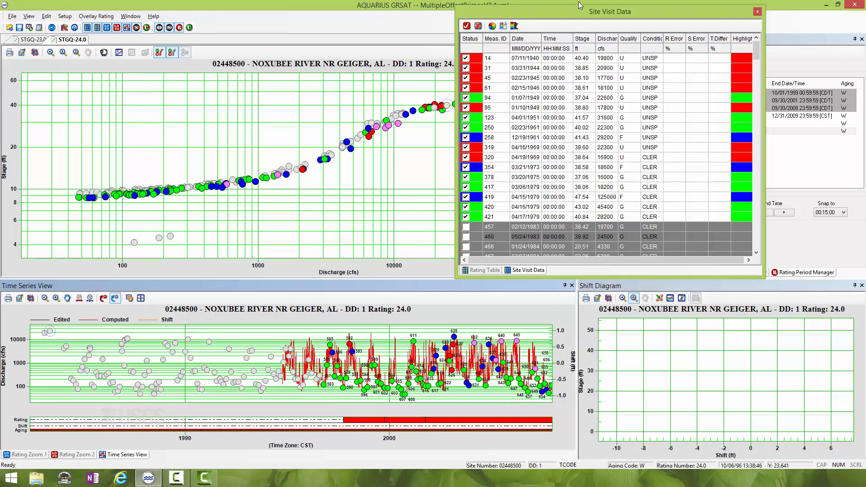
Step: Unselect the measurements from about 1996 to 2005 by enclosing them in the time series view
left_click_drag(582, 14, 663, 9)
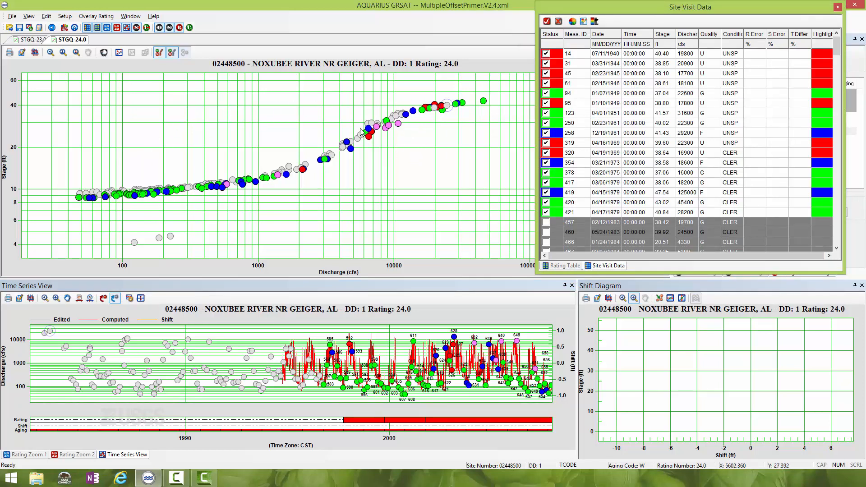
left_click_drag(303, 329, 506, 401)
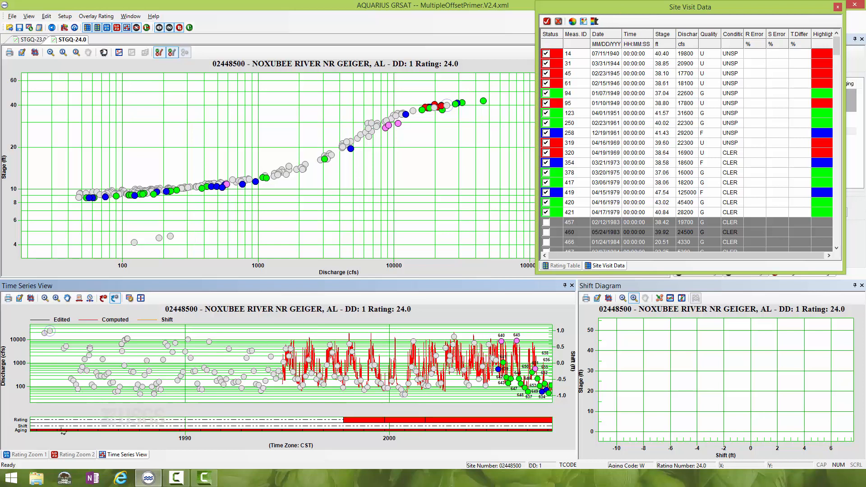
Step: Show Rating Zoom 1 and use its unselect tool to enclose a small area of points on the rating plot
left_click(34, 456)
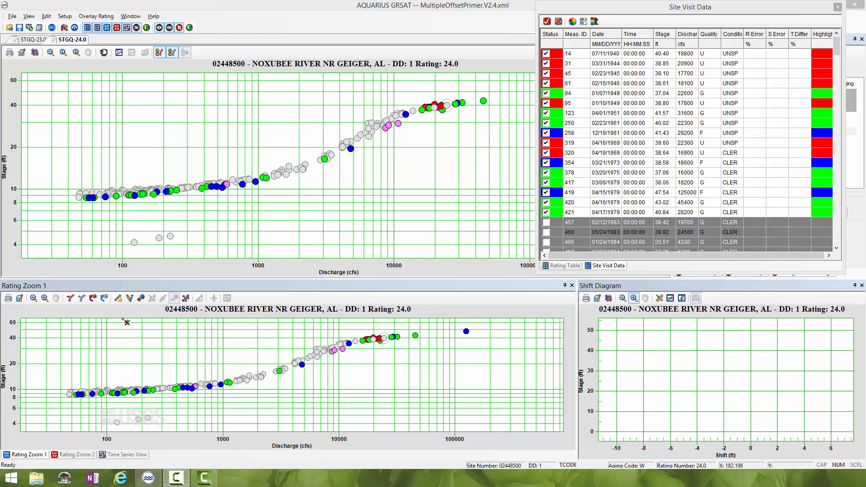
left_click(104, 298)
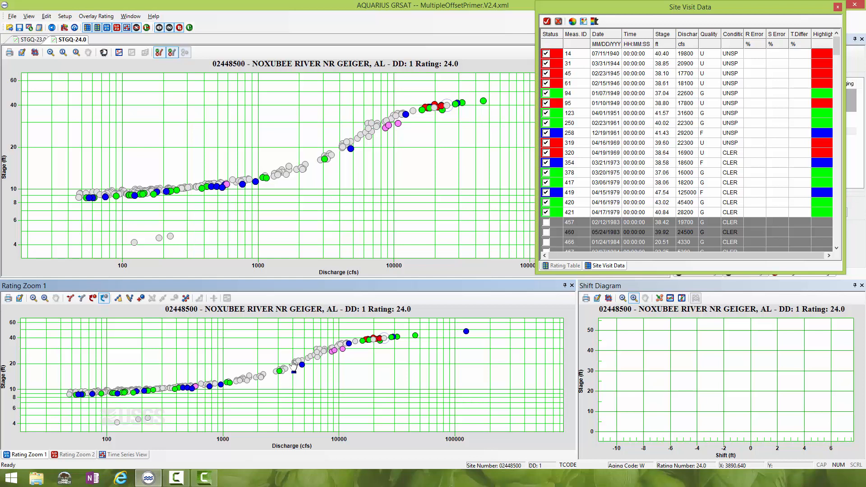
left_click_drag(293, 357, 318, 375)
Step: Sort the site visit data by date, oldest first, and unselect measurements 14 through 421
left_click_drag(693, 7, 443, 30)
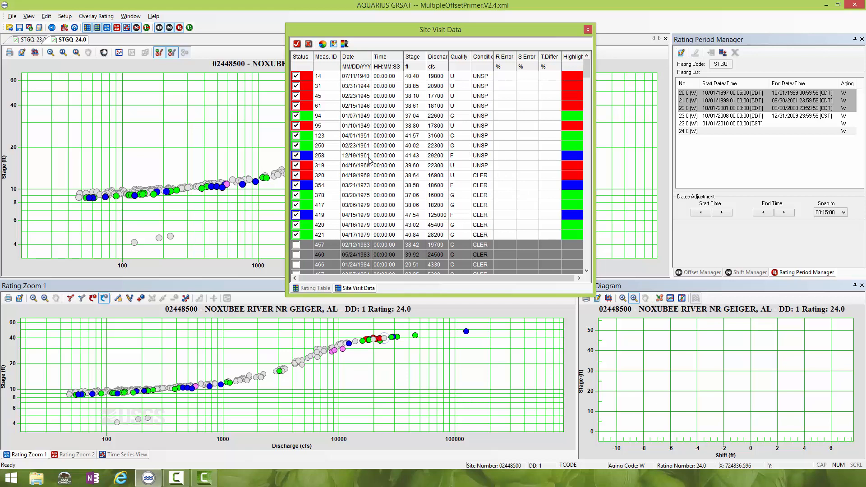
left_click(357, 58)
left_click(357, 58)
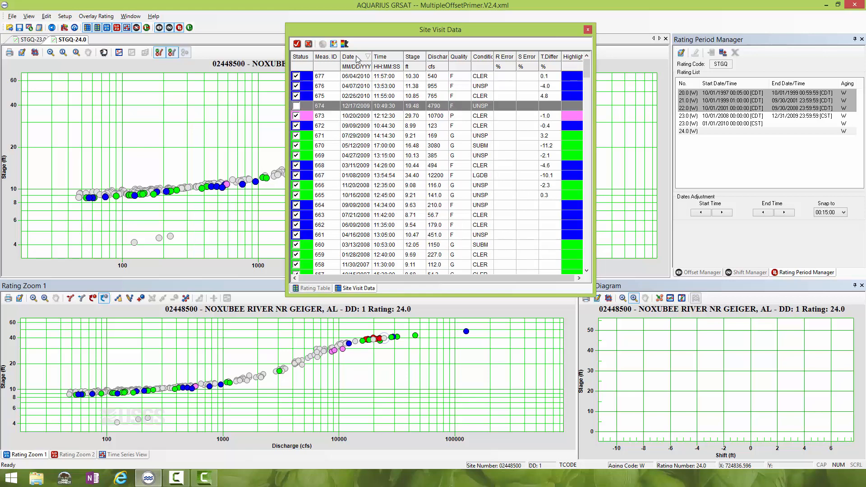
left_click(358, 57)
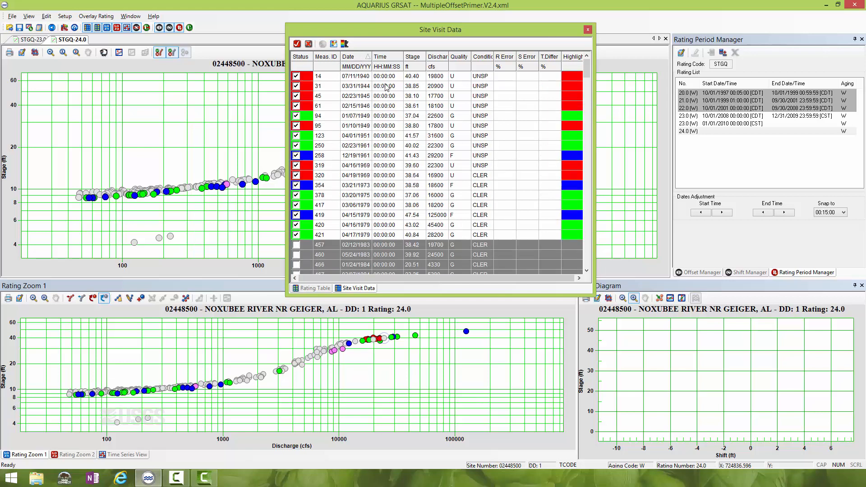
left_click(360, 76)
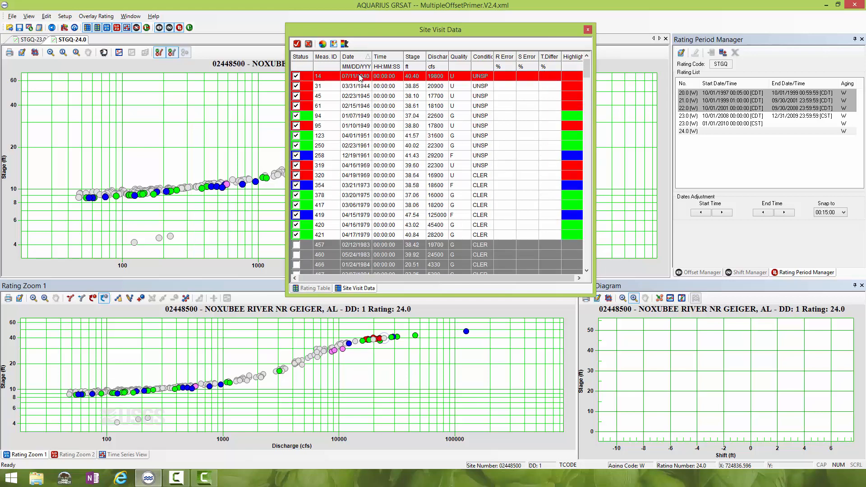
left_click_drag(360, 76, 341, 261)
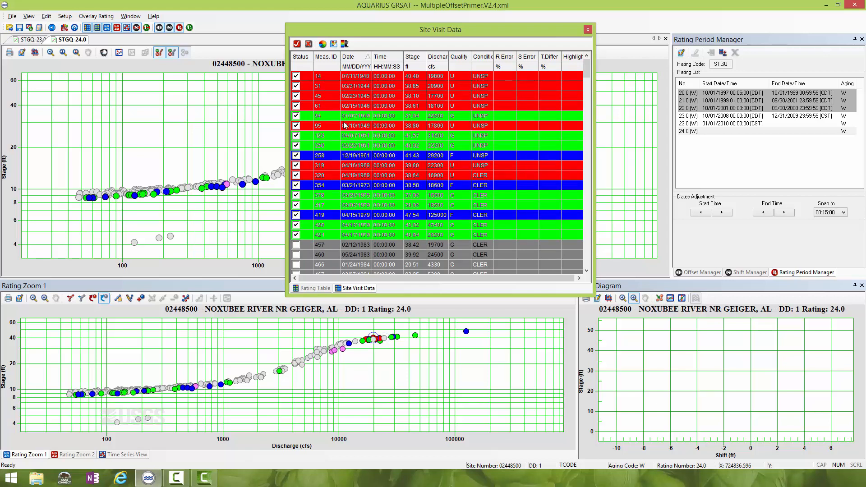
left_click(309, 44)
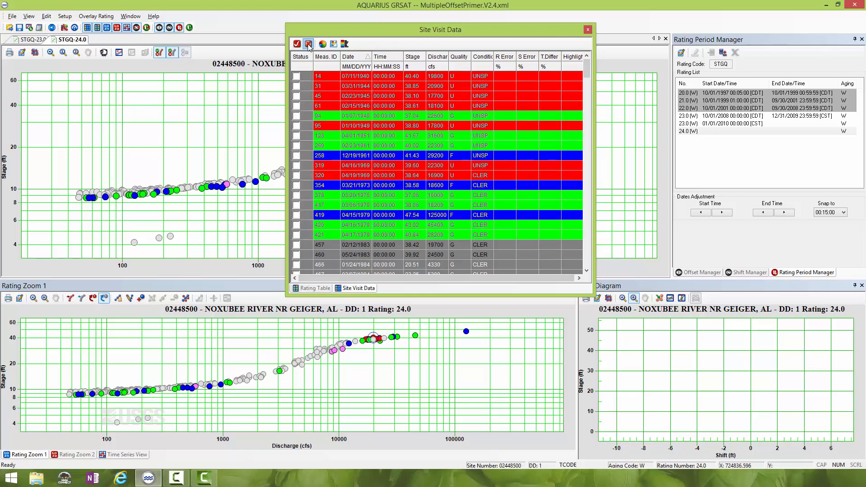
Step: Unselect measurements 639 through 648 in the site visit data
left_click_drag(586, 69, 576, 229)
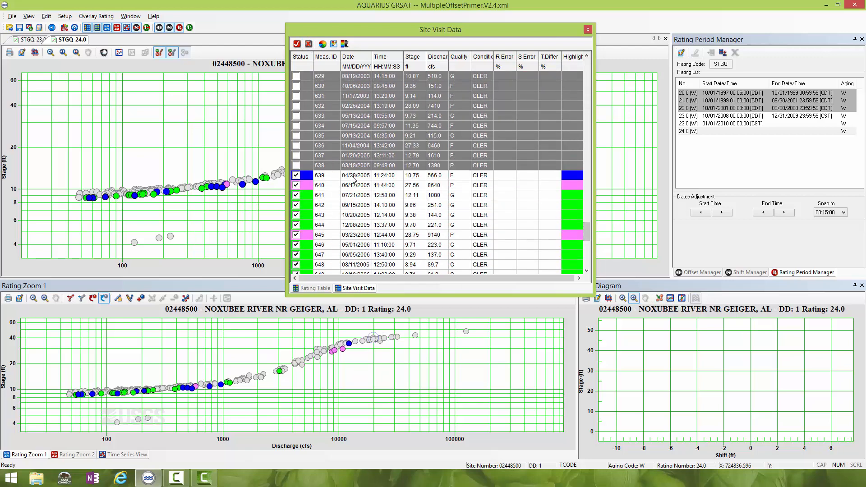
left_click(382, 175)
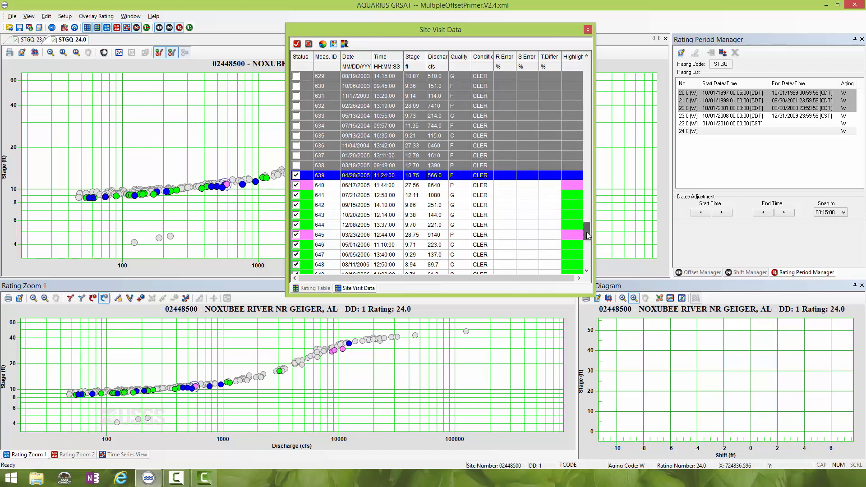
mouse_move(585, 234)
left_mouse_down()
mouse_move(594, 249)
mouse_move(596, 242)
left_mouse_up()
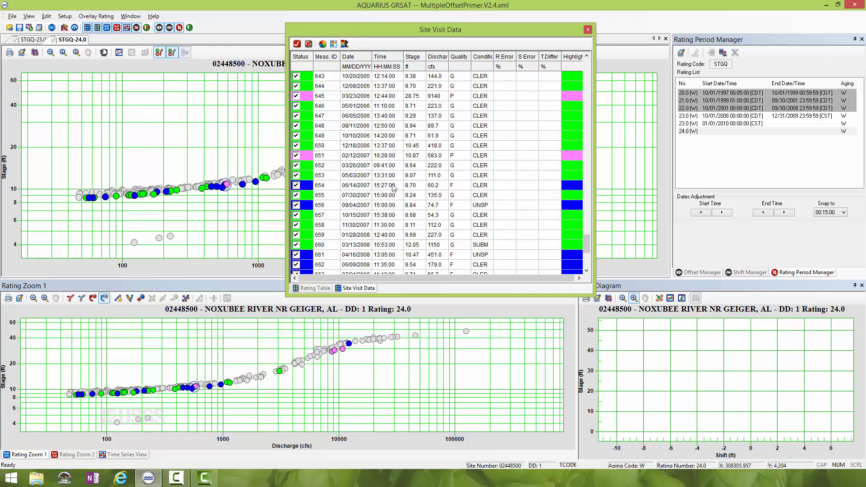
left_click(356, 128, "shift")
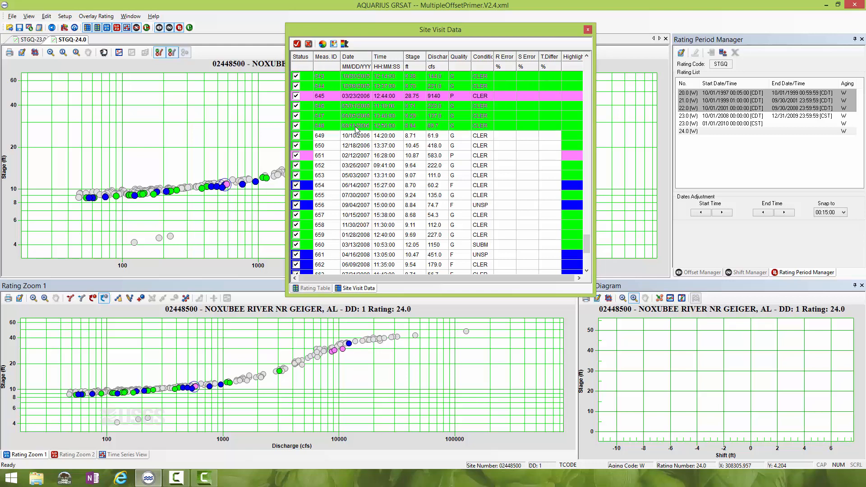
left_click(309, 43)
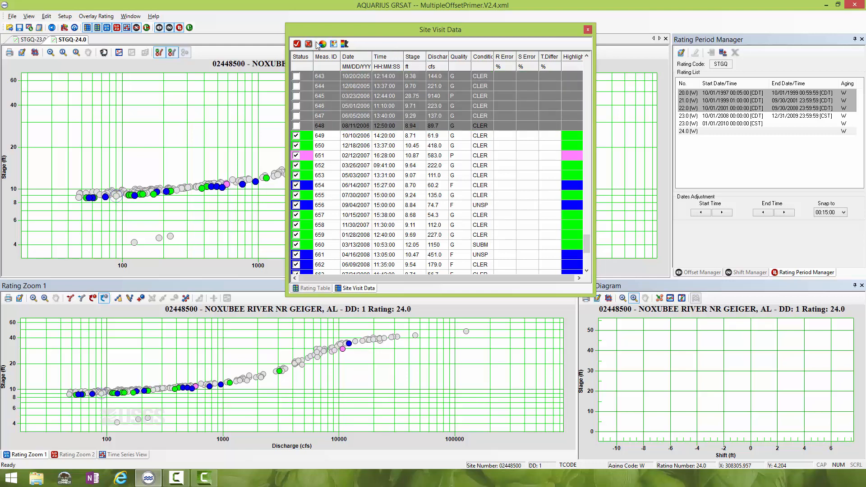
Step: Restore the default rating/shift layout, then undock the Site Visit Data window and enlarge it to show all columns
left_click(28, 17)
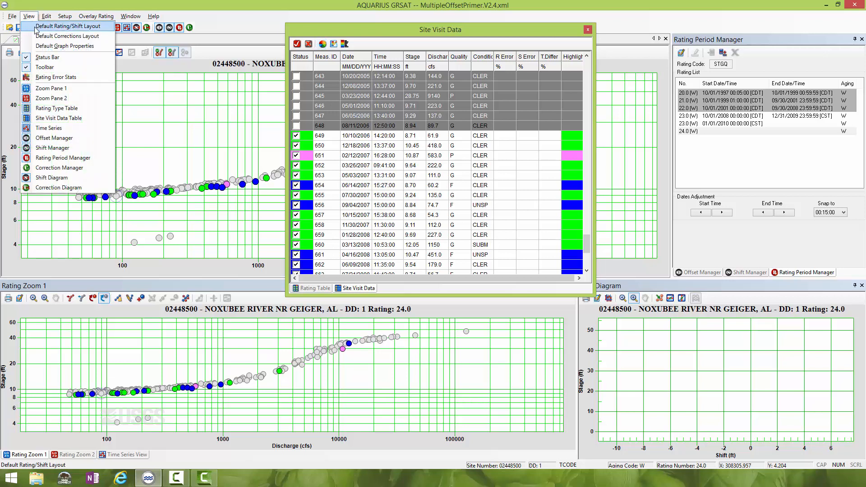
left_click(36, 26)
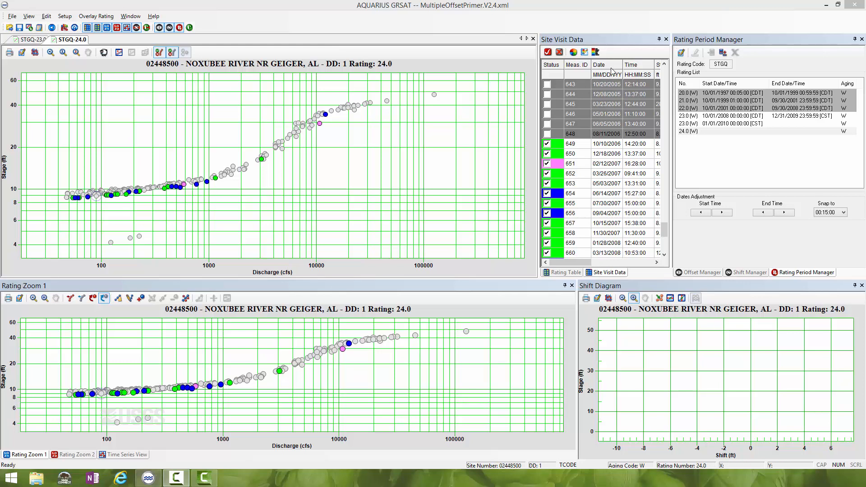
left_click_drag(598, 40, 411, 76)
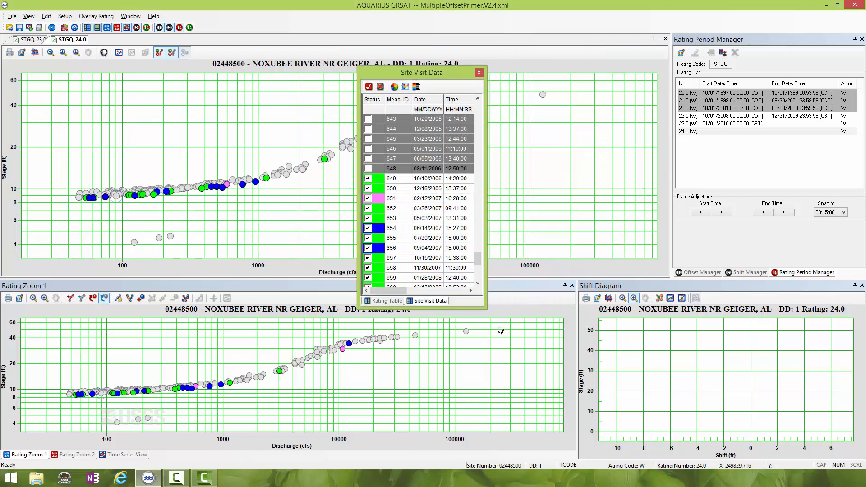
left_click_drag(483, 308, 658, 400)
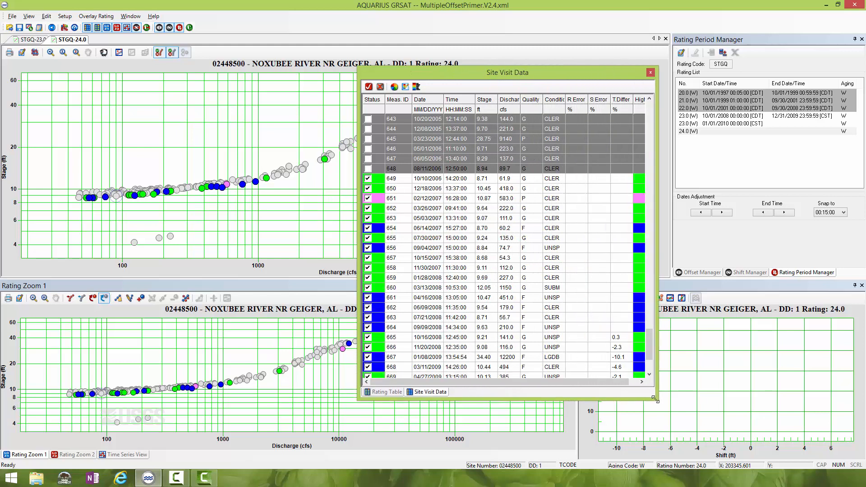
Step: Sort the site visit data by condition and highlight the LGDB measurement 667 on the rating plots
left_click(555, 100)
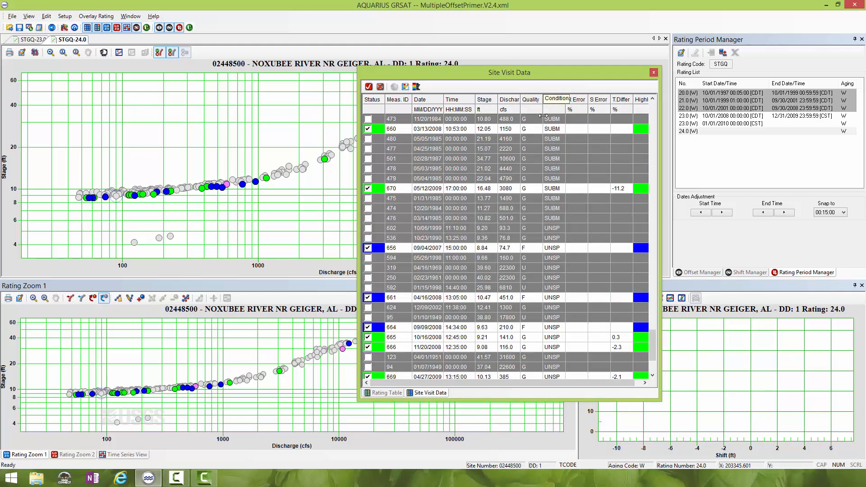
left_click_drag(653, 336, 632, 108)
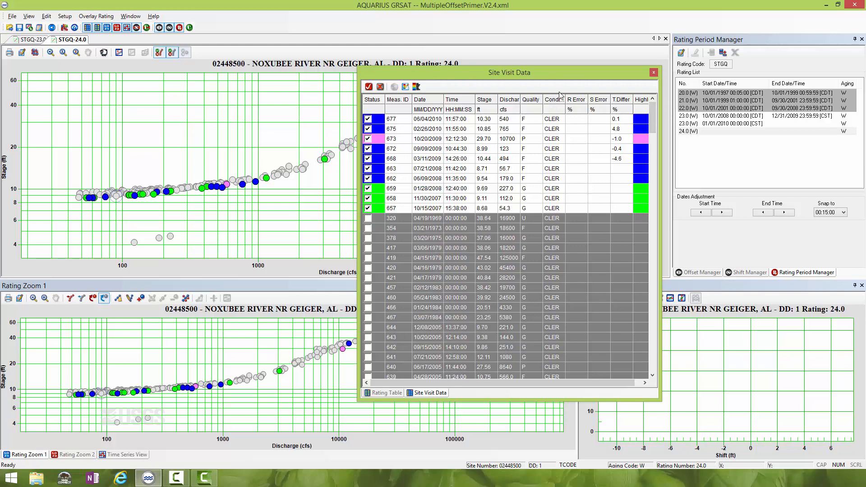
left_click_drag(657, 118, 653, 303)
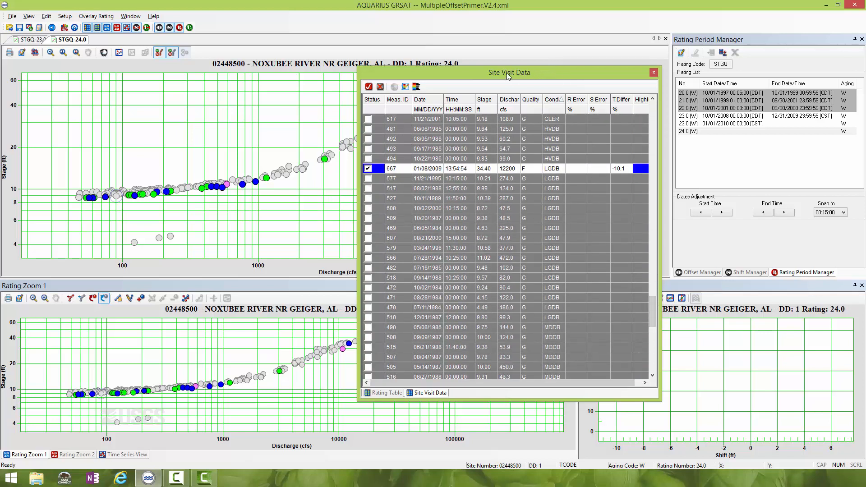
left_click_drag(507, 72, 648, 67)
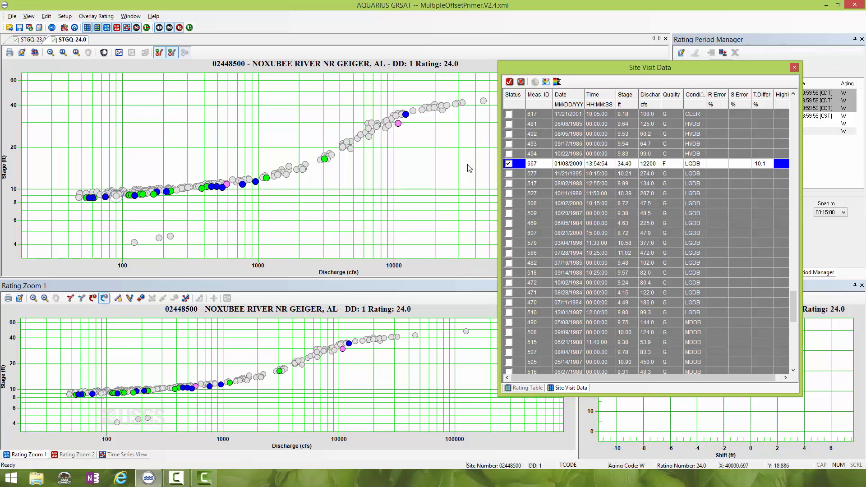
left_click(535, 164)
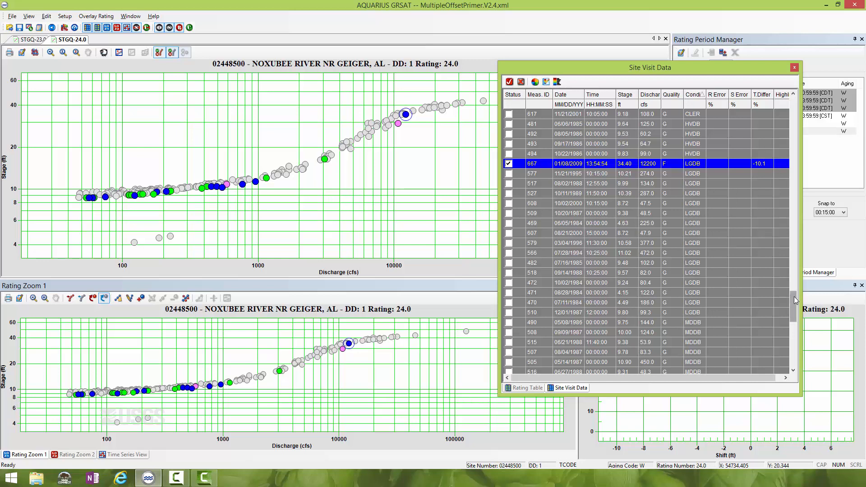
Step: Unselect the SUBM-condition measurements 660 and 670 in the site visit data
left_click_drag(794, 297, 795, 318)
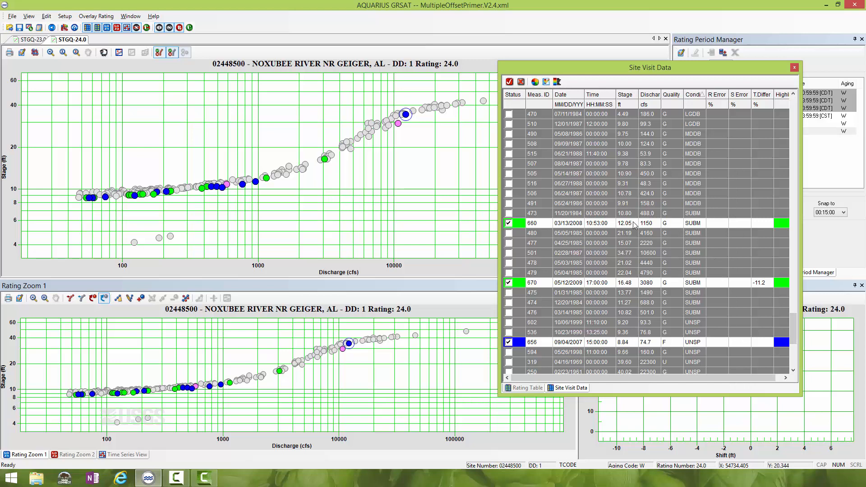
left_click(509, 222)
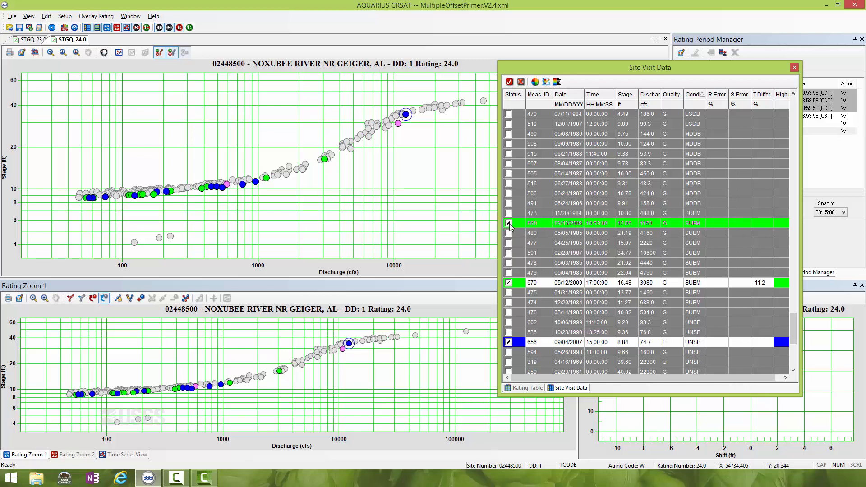
left_click(509, 283)
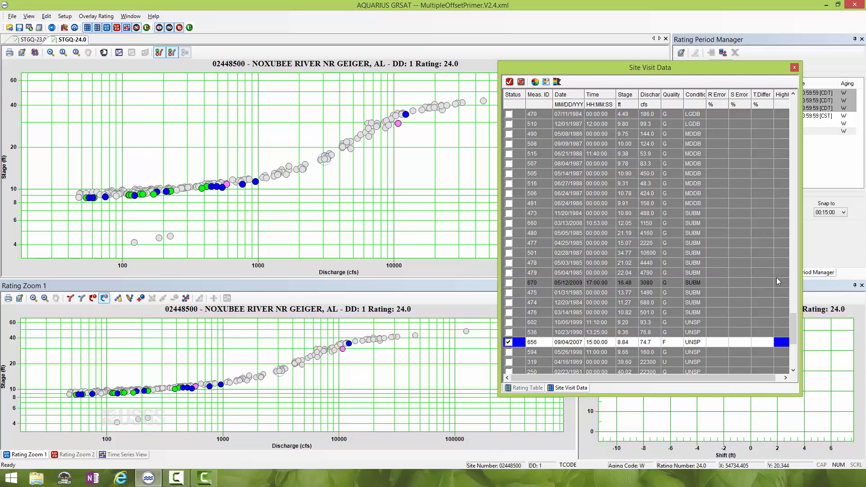
left_click_drag(791, 327, 793, 346)
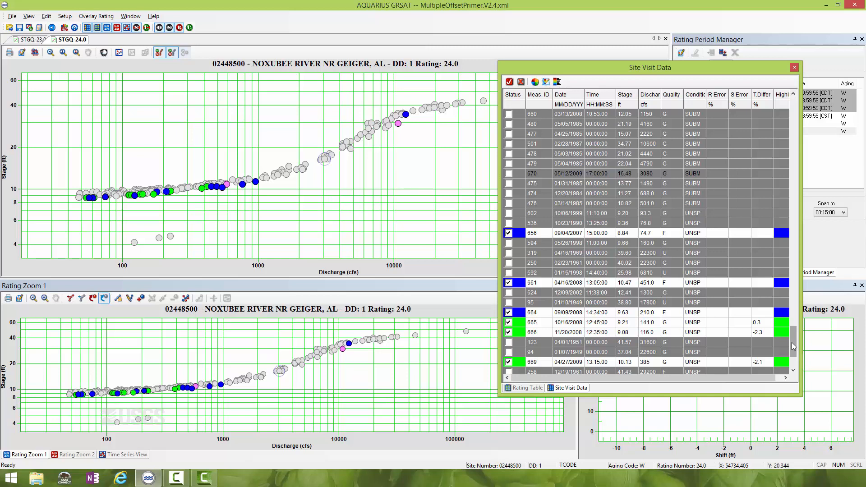
Step: Reposition the Site Visit Data window and sort the site visit data by discharge from highest to lowest
left_click(579, 445)
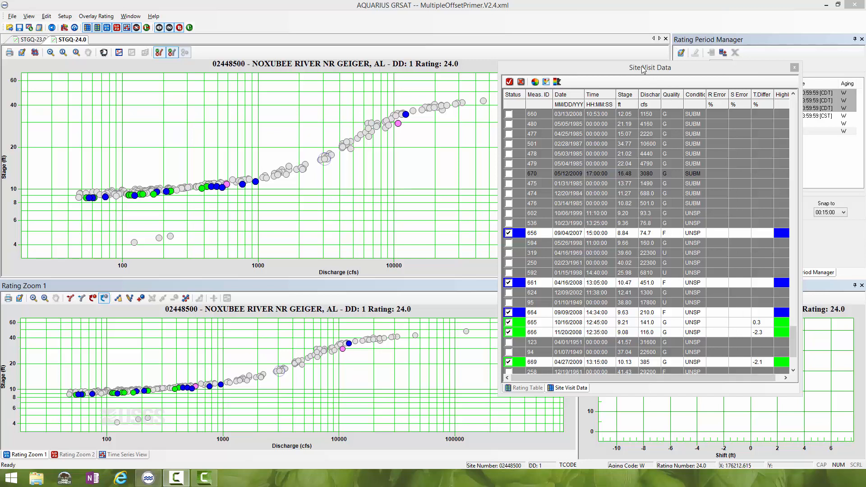
left_click_drag(644, 69, 591, 144)
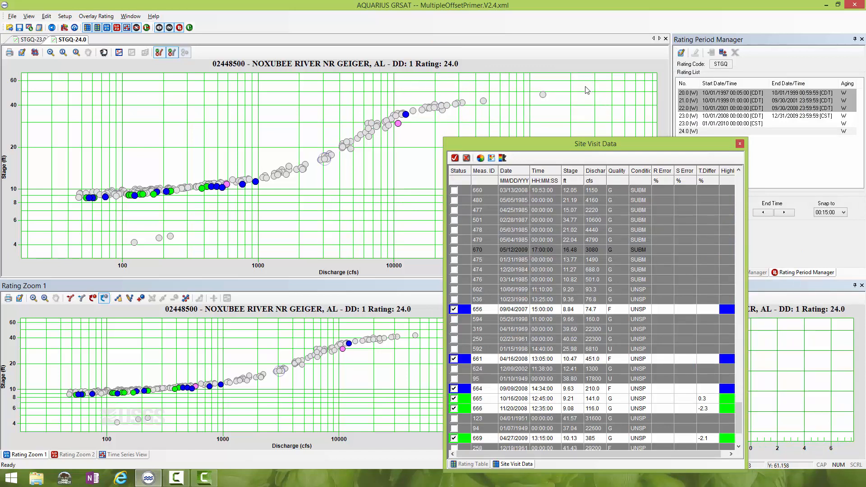
left_click_drag(569, 142, 523, 108)
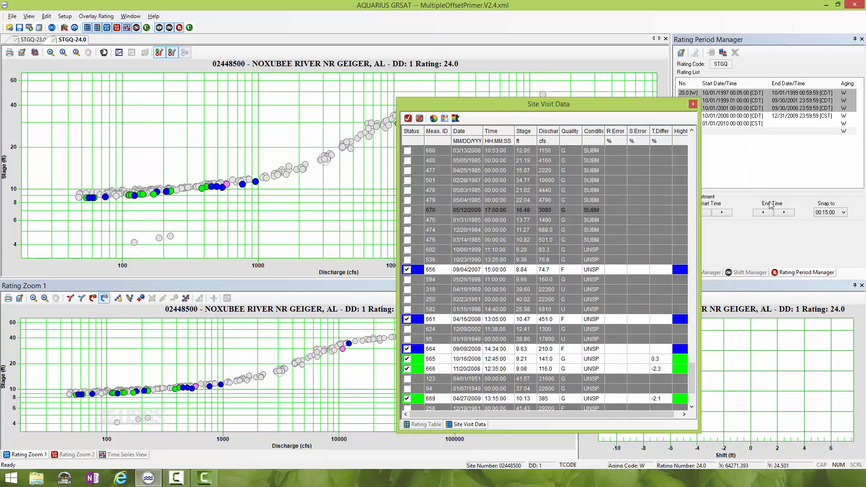
left_click(549, 135)
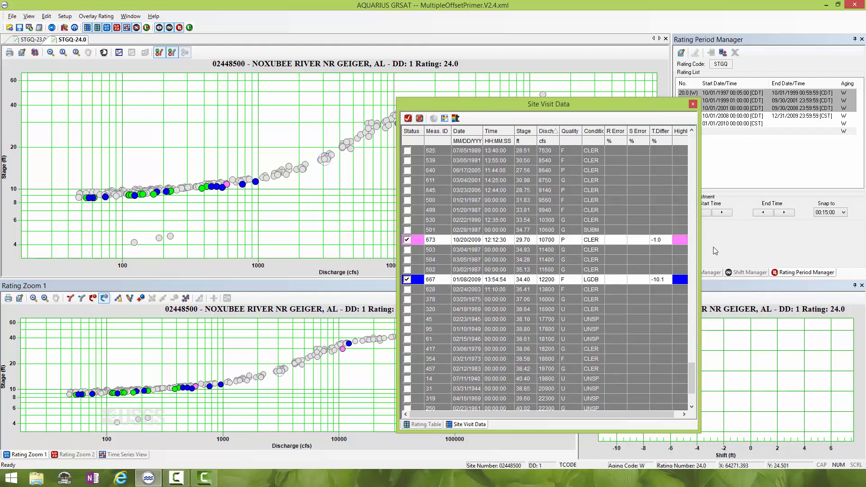
left_click_drag(691, 374, 656, 135)
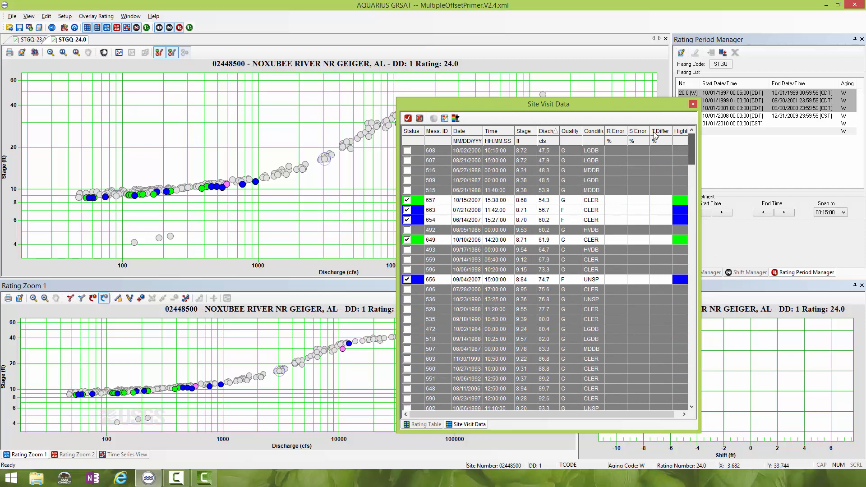
left_click(547, 133)
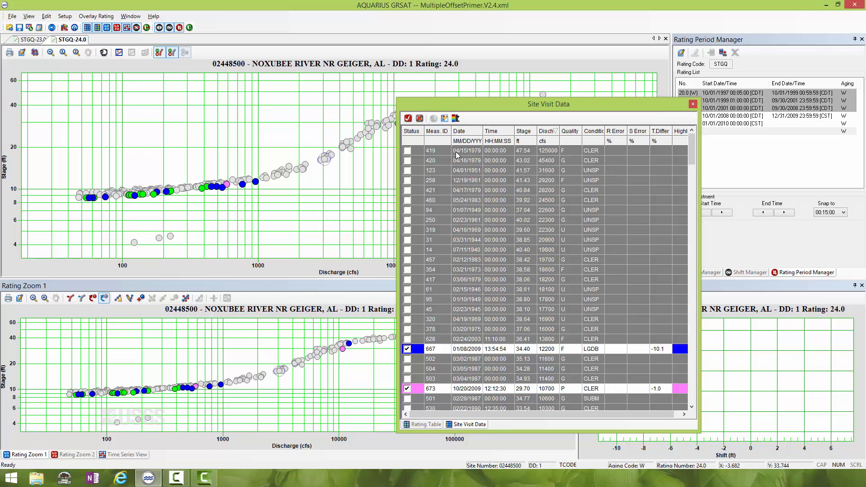
Step: Select the high-flow measurements above 10,000 cfs, from 419 through 530, then move the Site Visit Data window aside to show the plots
left_click_drag(443, 152, 443, 164)
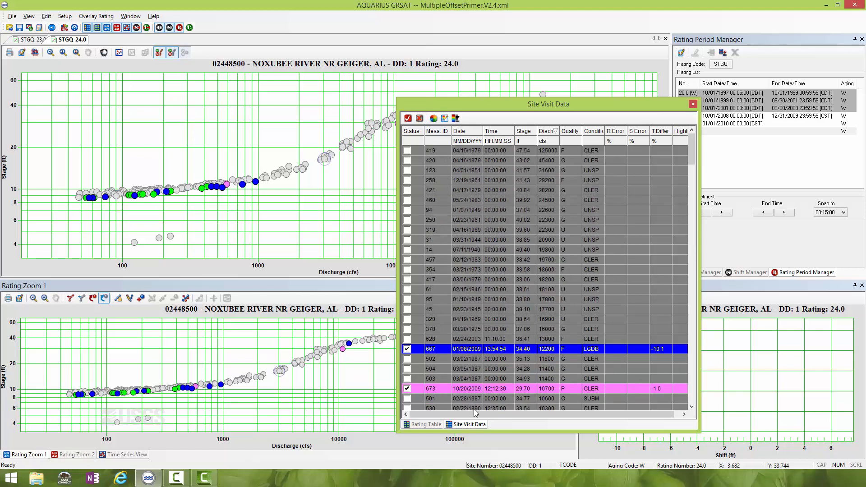
scroll(470, 399, "down", 4)
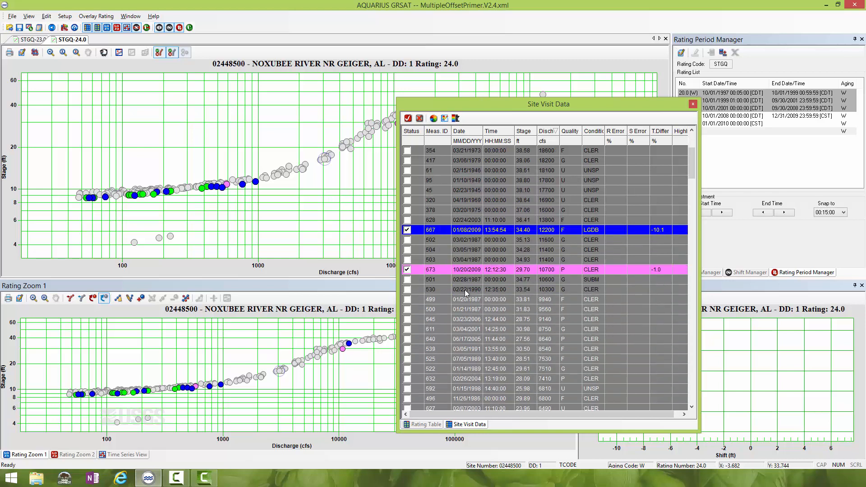
left_click(407, 118)
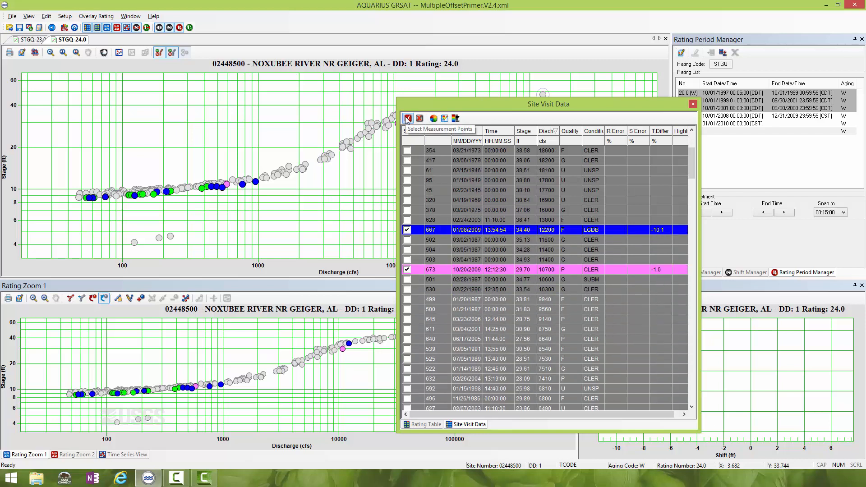
left_click_drag(464, 105, 632, 223)
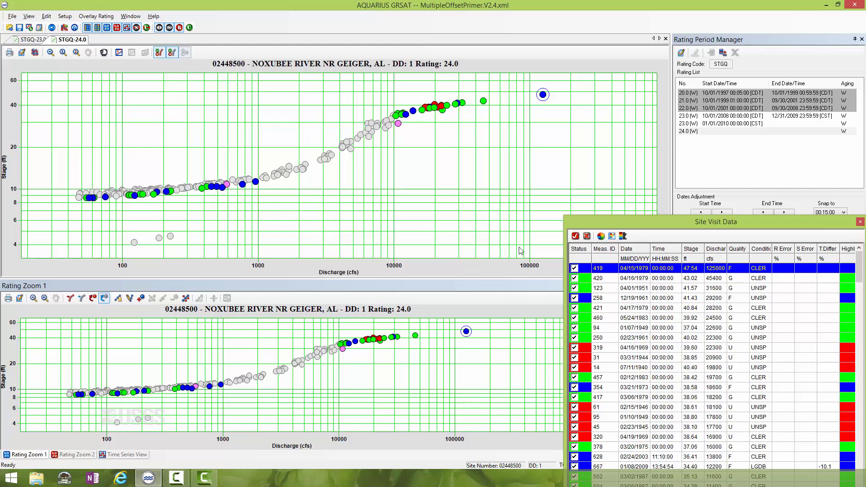
left_click_drag(680, 221, 577, 140)
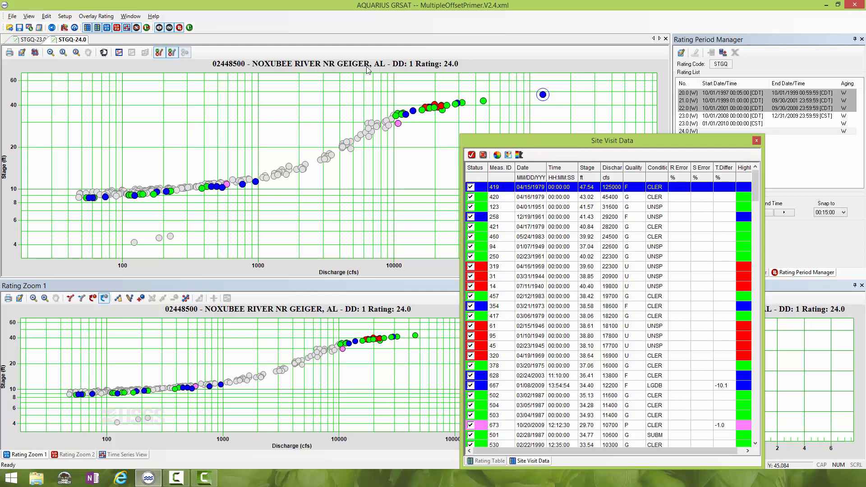
Step: Restore the default rating/shift layout and select the plotted measurements between about 1,000 and 10,000 cfs in Rating Zoom 1
left_click(29, 17)
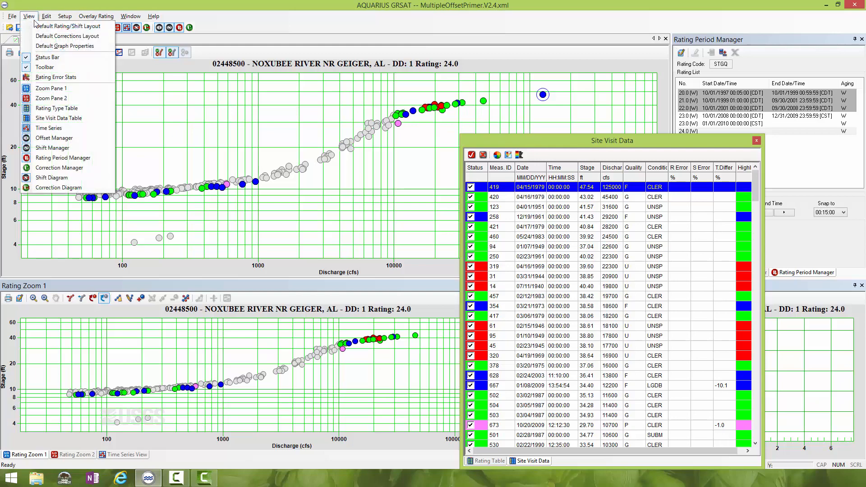
left_click(38, 28)
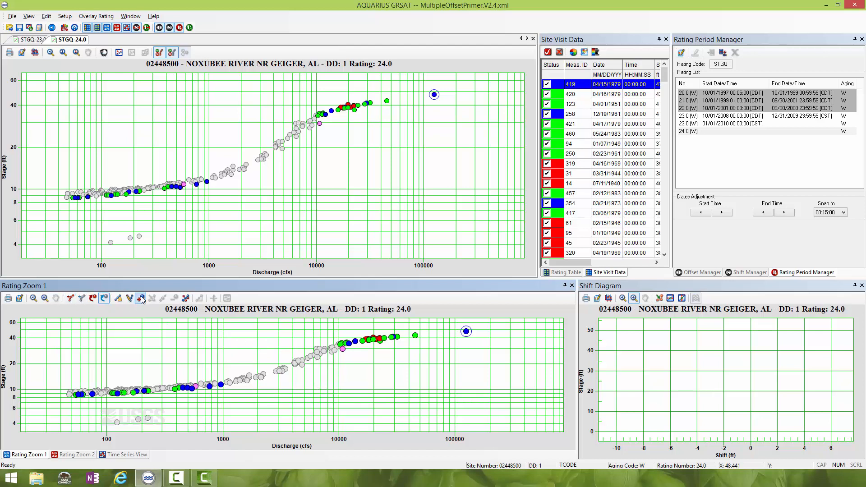
left_click(92, 298)
left_click_drag(225, 334, 339, 400)
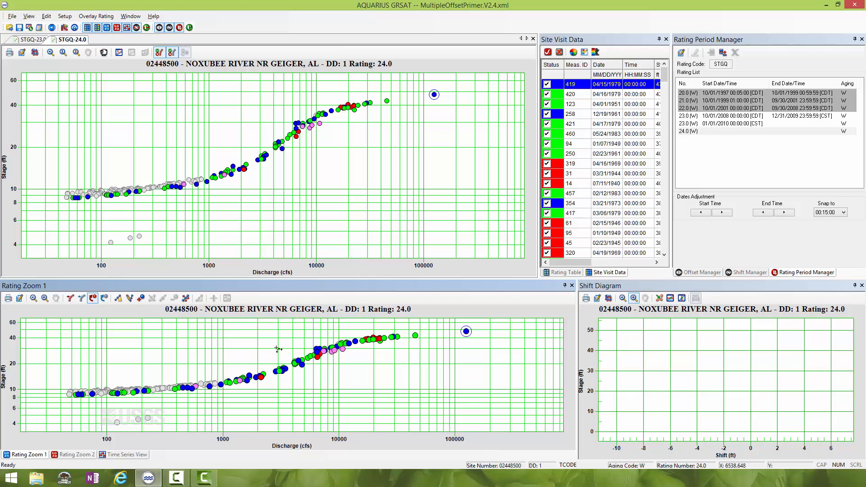
Step: Unselect the seven outlying measurements above and below the trend between about 6,500 and 10,700 cfs in Rating Zoom 1
left_click(45, 299)
left_click_drag(307, 337, 356, 372)
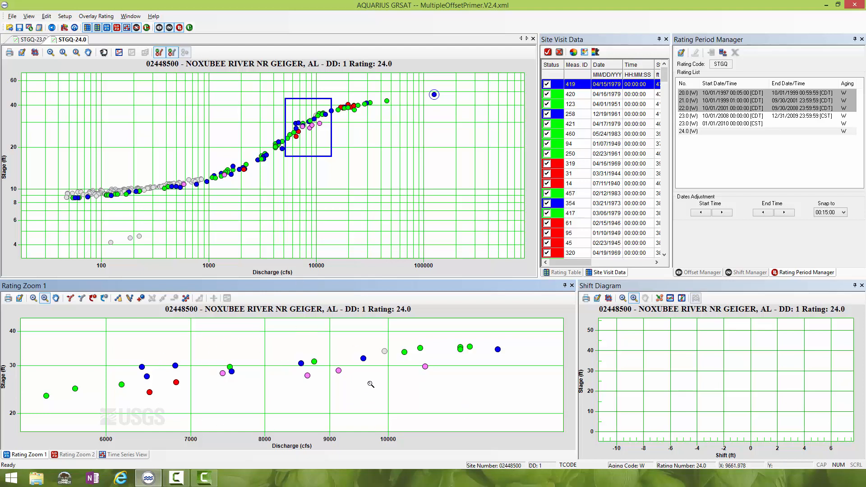
left_click(103, 299)
left_click_drag(304, 360, 354, 397)
left_click_drag(419, 358, 435, 371)
left_click_drag(137, 384, 195, 394)
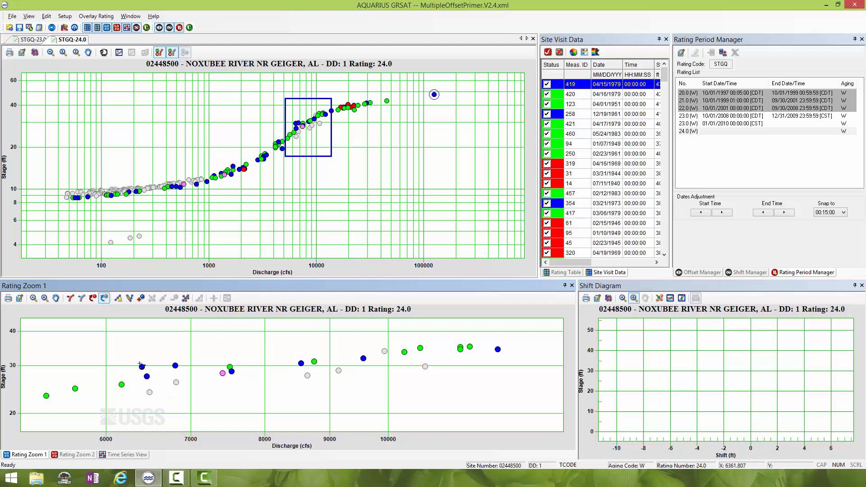
left_click_drag(134, 360, 196, 375)
Step: Check the details of outlying measurement 674 near 4,790 cfs and unselect it in Rating Zoom 1
left_click(89, 53)
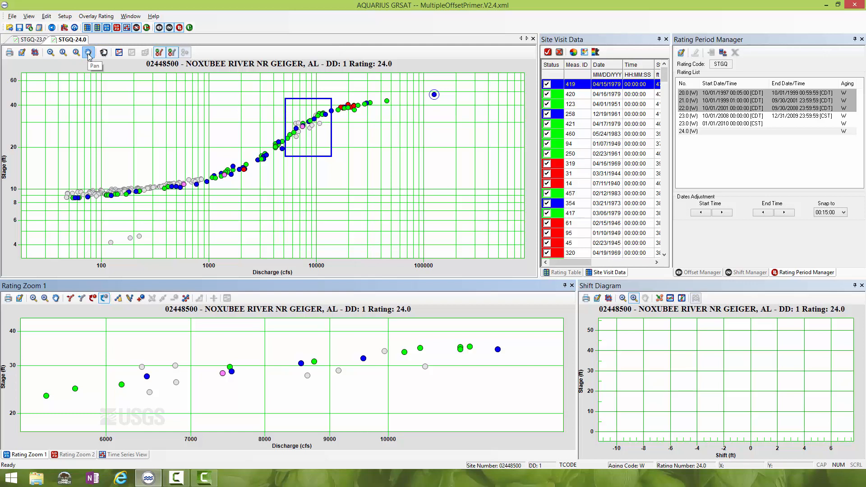
left_click(289, 98)
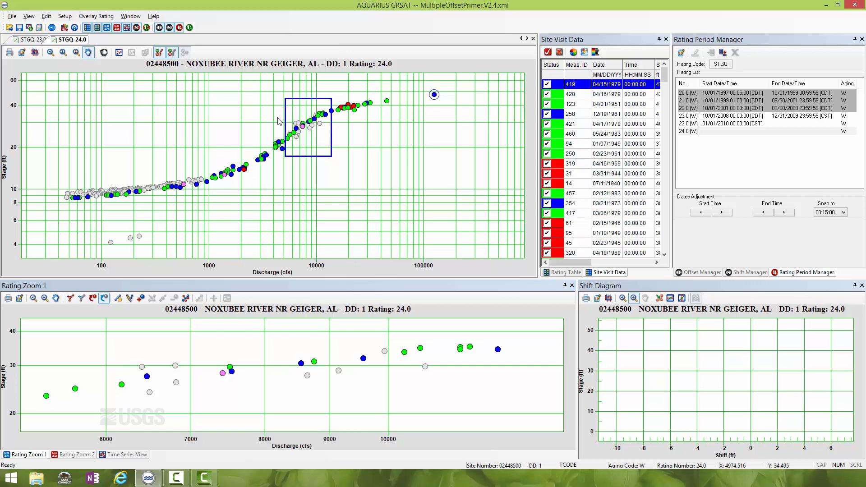
left_click_drag(288, 127, 263, 141)
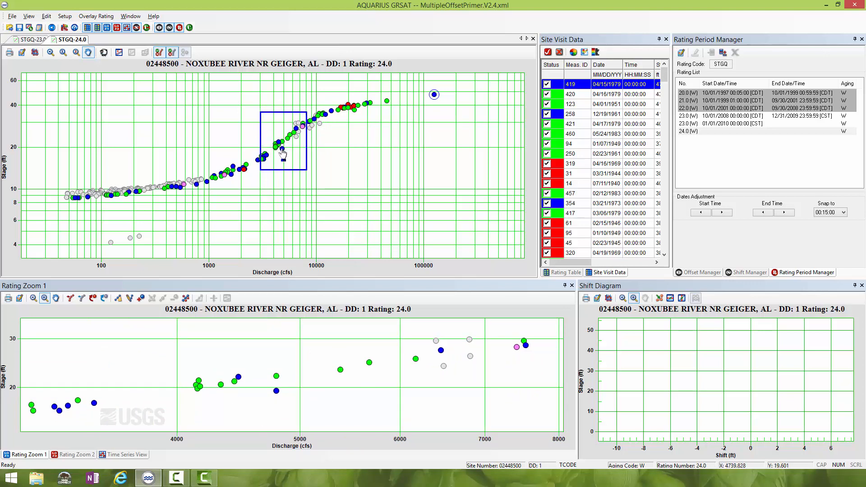
mouse_move(284, 153)
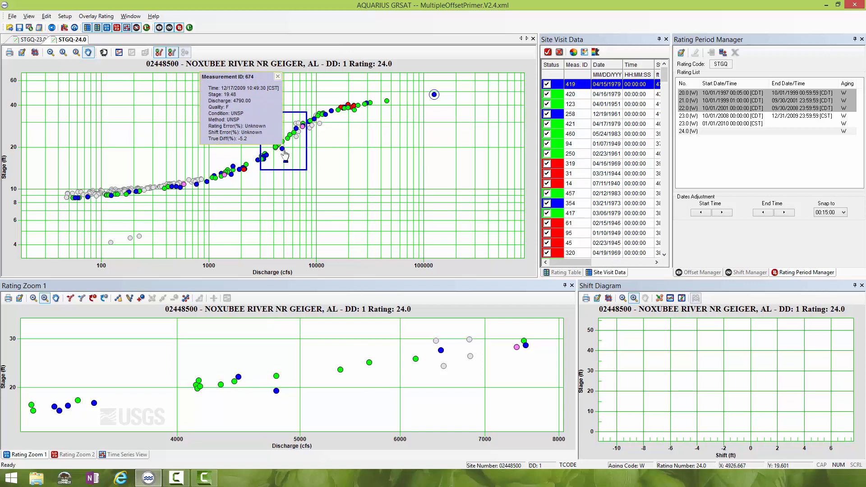
left_click(278, 77)
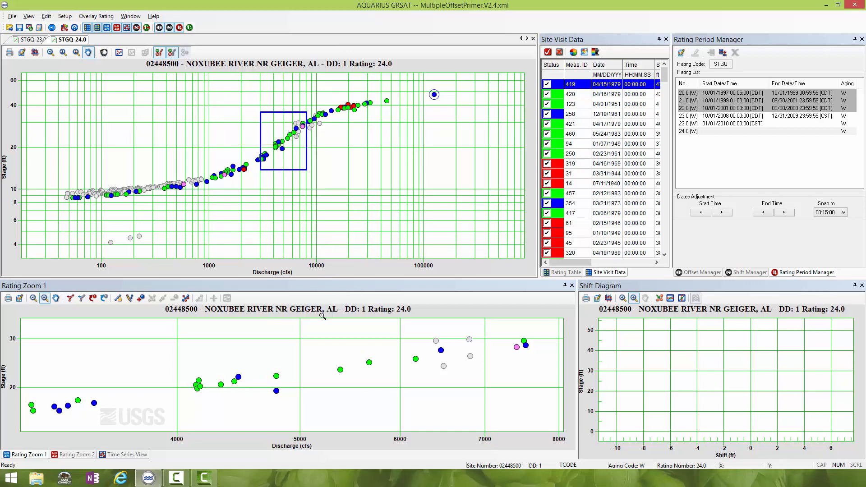
left_click(104, 298)
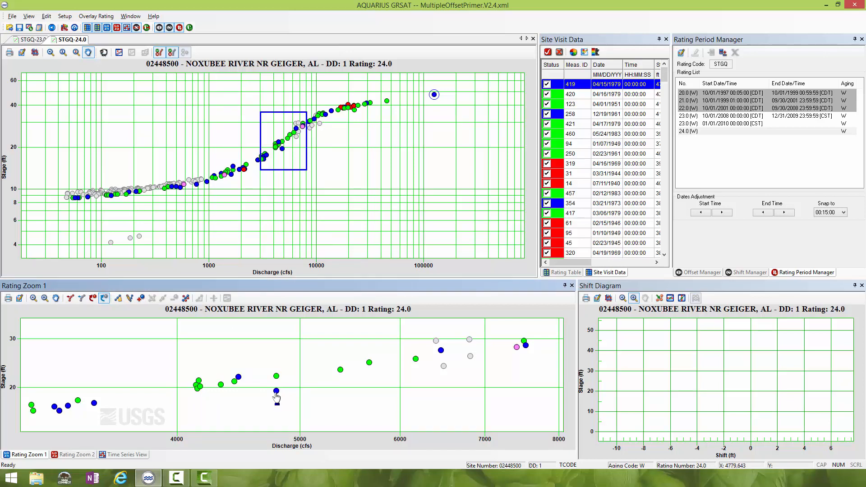
mouse_move(276, 393)
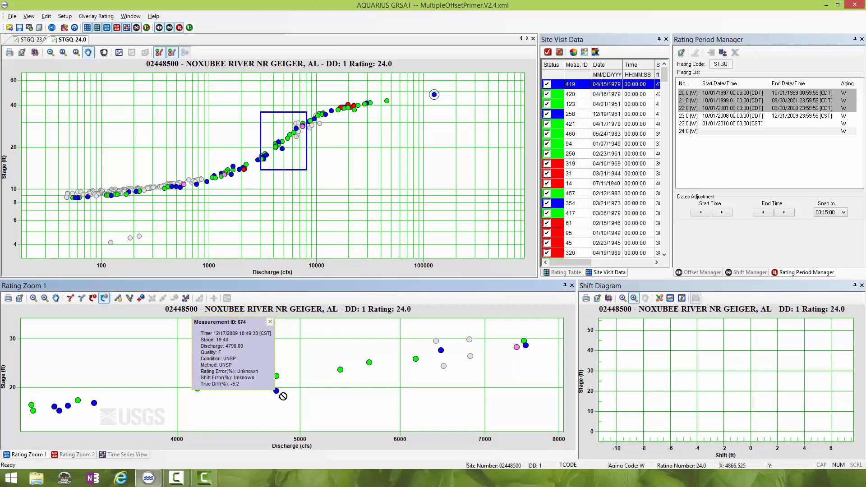
left_click(269, 322)
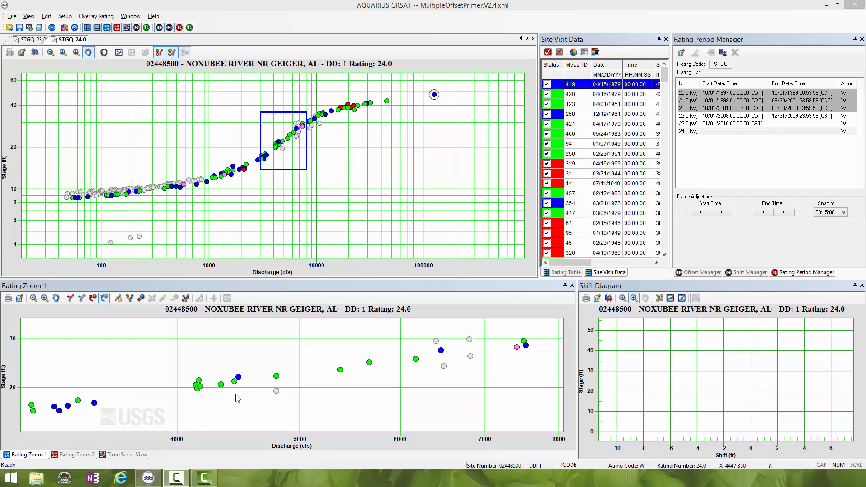
Step: Hide the unselected measurements, then zoom Rating Zoom 1 to flows below about 1,250 cfs and make its pane taller
left_click(33, 300)
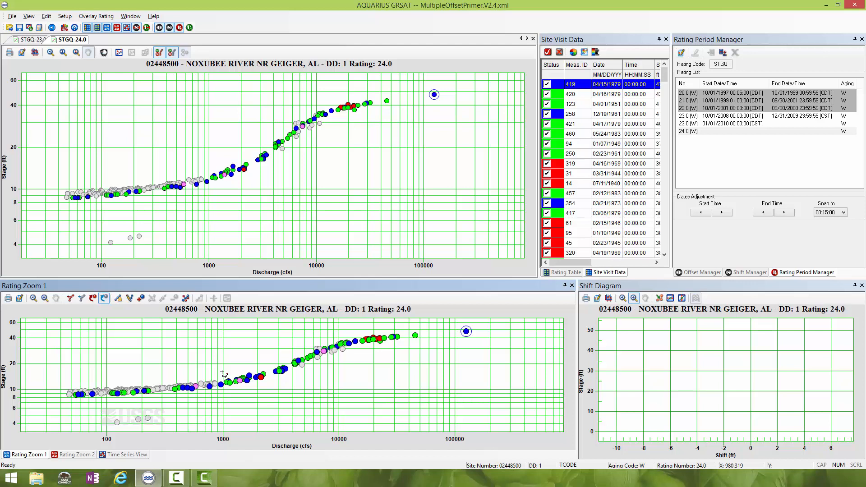
left_click(173, 53)
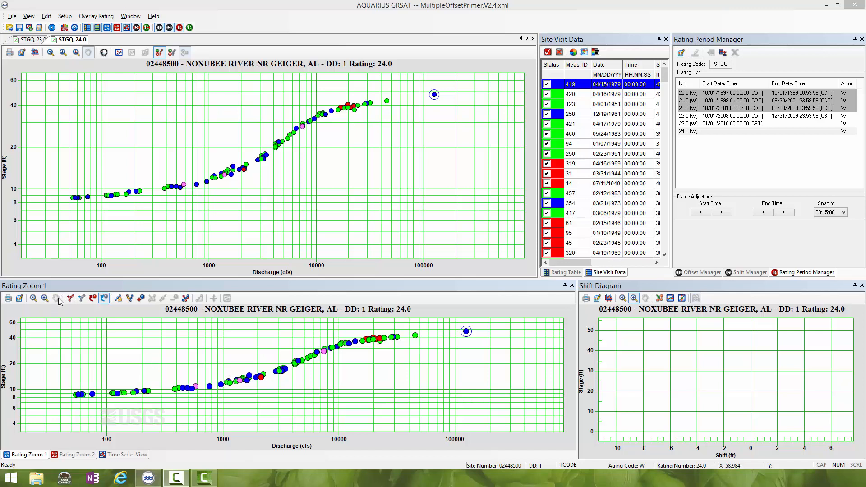
left_click(44, 299)
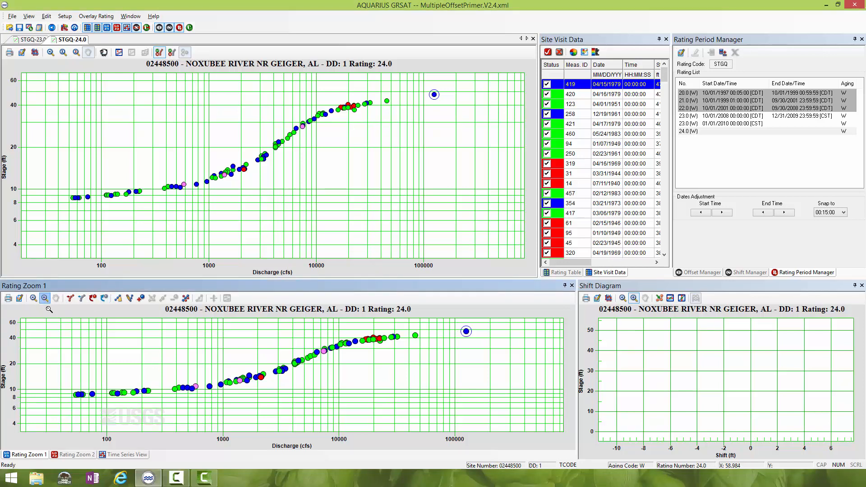
left_click_drag(59, 352, 232, 437)
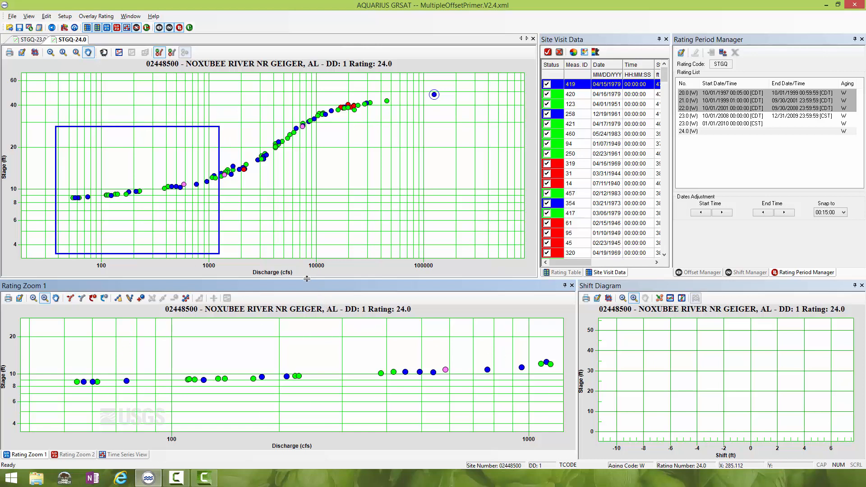
left_click_drag(307, 277, 315, 225)
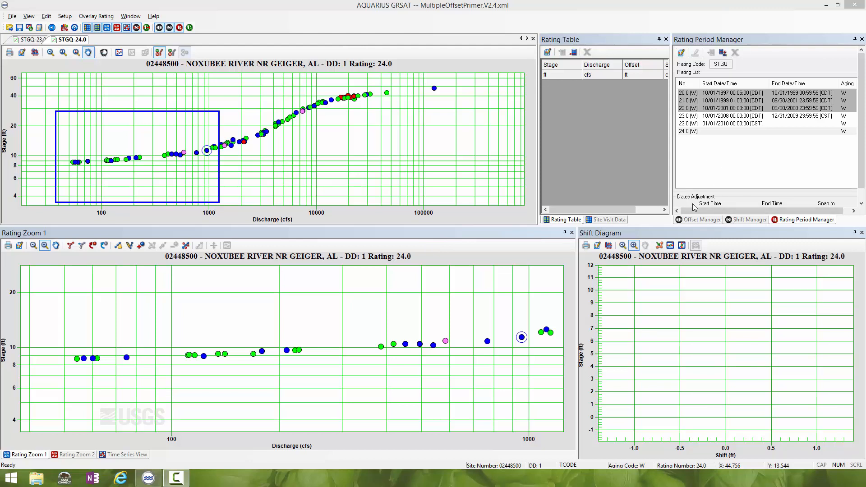
Step: Enable Offset 1 in the Offset Manager and use it as the single plotting offset
left_click(701, 219)
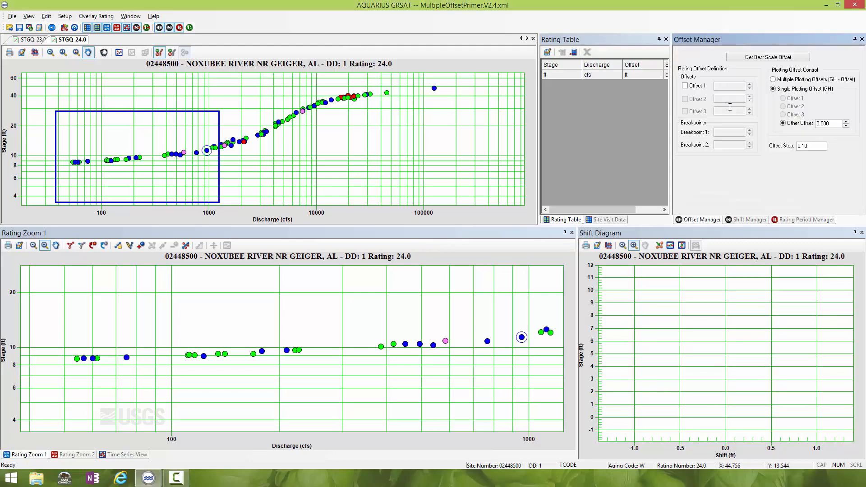
left_click(685, 86)
left_click(784, 99)
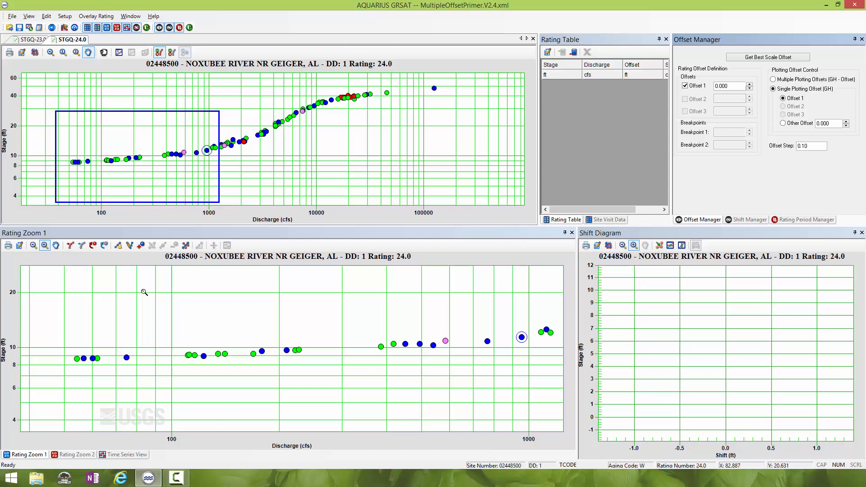
Step: Add rating points at 8.59 ft, 53.75 cfs and 11.29 ft, 949.86 cfs, then zoom the shift diagram in on its measurements
left_click(140, 245)
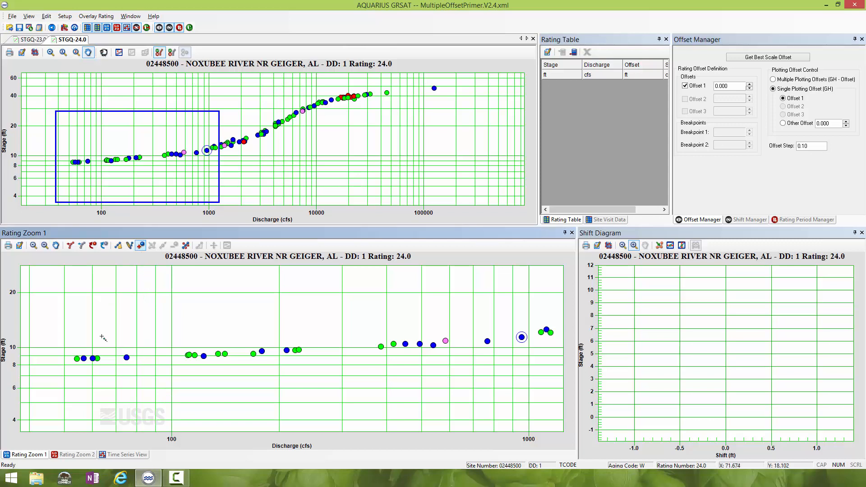
left_click(78, 360)
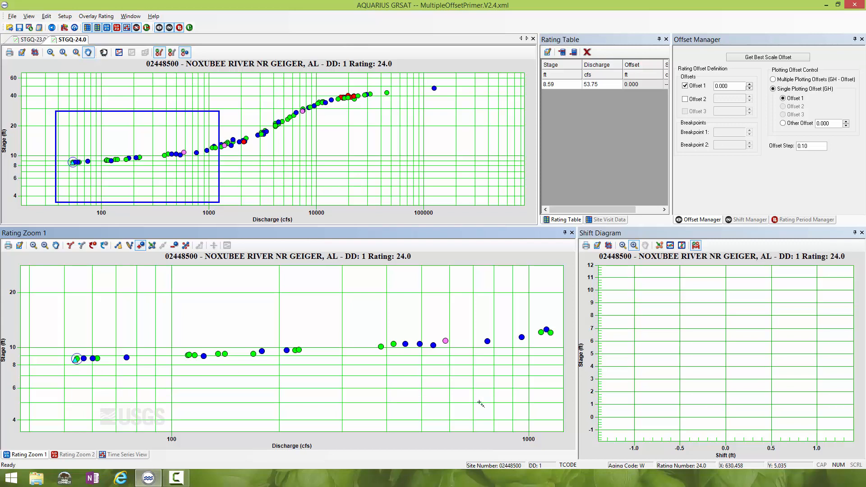
left_click(521, 340)
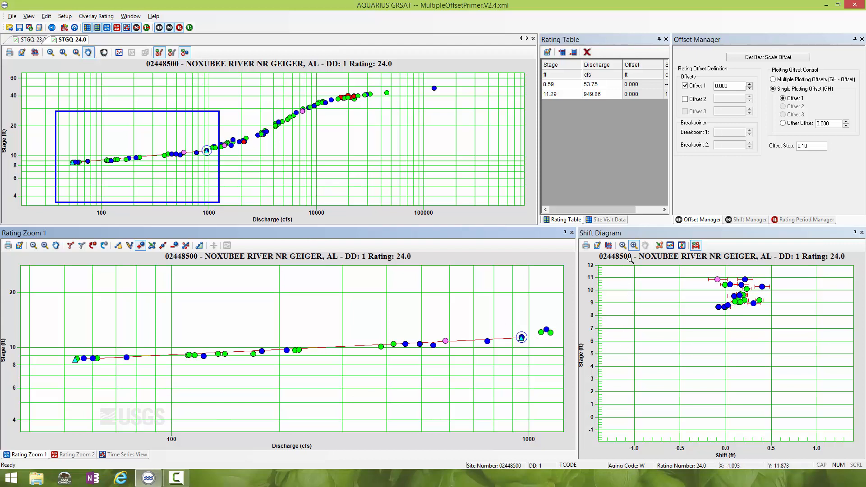
left_click_drag(683, 273, 796, 341)
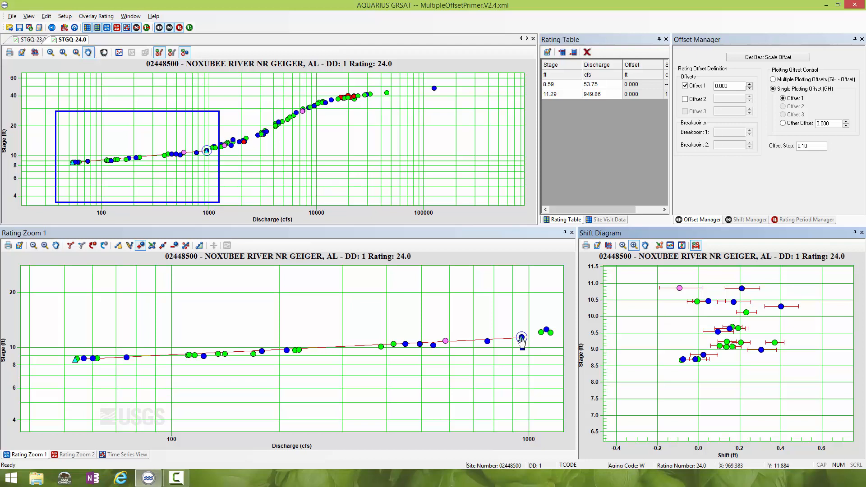
Step: Move the upper rating point to 11.42 ft, 989.31 cfs and the lower one to 8.59 ft, 52.57 cfs
left_click(152, 245)
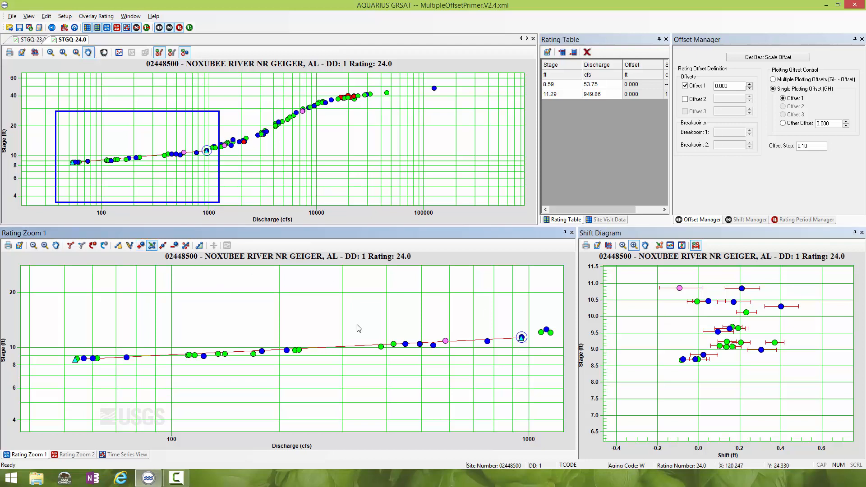
left_click_drag(522, 337, 528, 341)
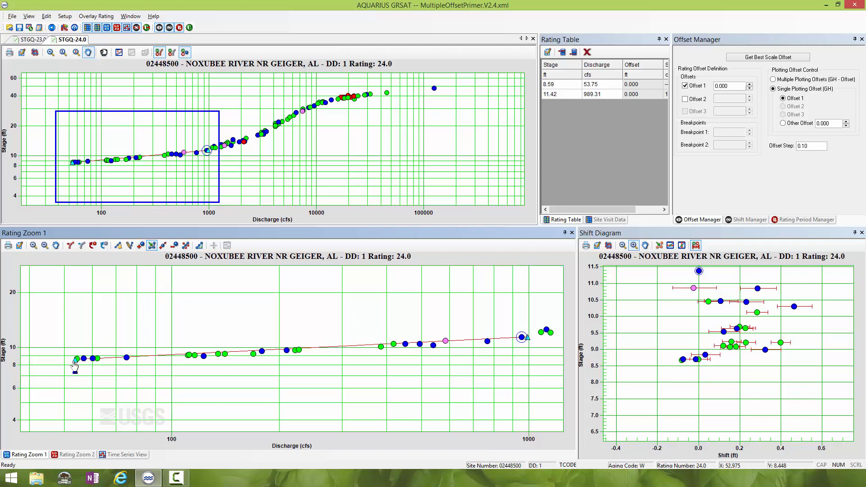
left_click_drag(74, 364, 73, 364)
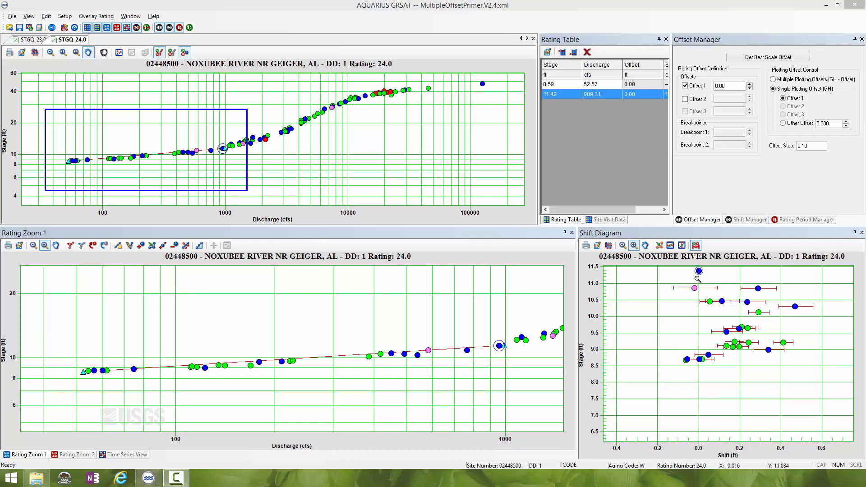
Step: Raise Offset 1 in 0.10 ft increments to 5.80
left_click(749, 85)
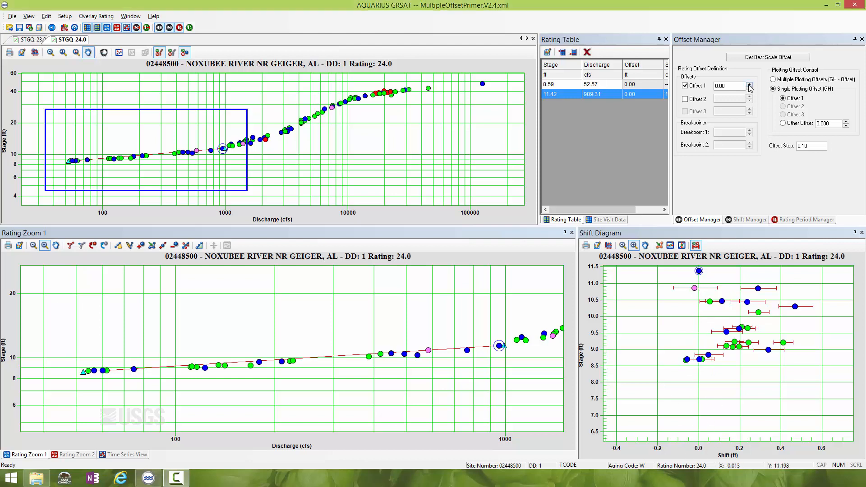
left_click(749, 84)
left_click(749, 84)
left_click(749, 85)
left_click(749, 85)
left_click(749, 84)
left_click(749, 84)
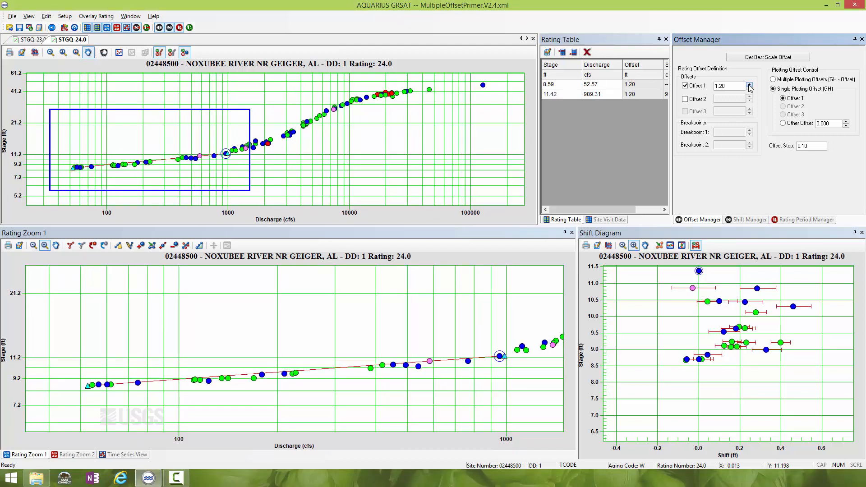
left_click(749, 84)
left_click(749, 85)
left_click(750, 84)
left_click(750, 85)
left_click(749, 85)
left_click(750, 84)
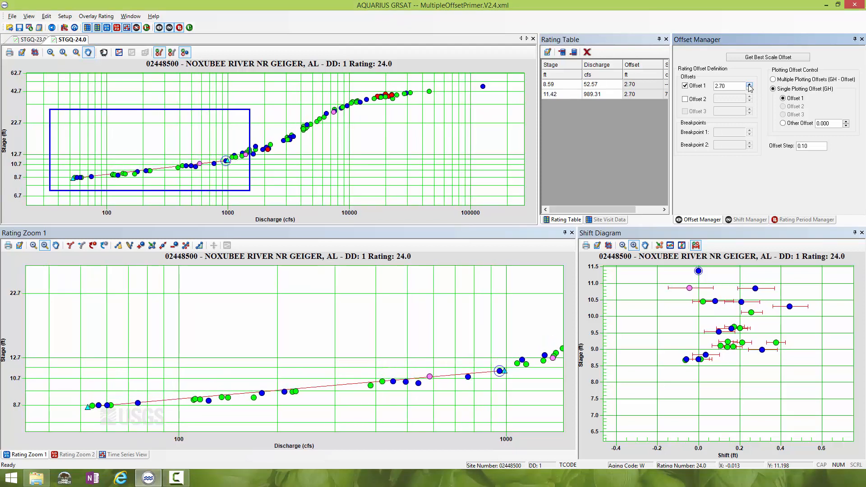
left_click(749, 85)
left_click(750, 84)
left_click(749, 85)
left_click(750, 84)
left_click(750, 85)
left_click(750, 85)
left_click(749, 84)
left_click(749, 85)
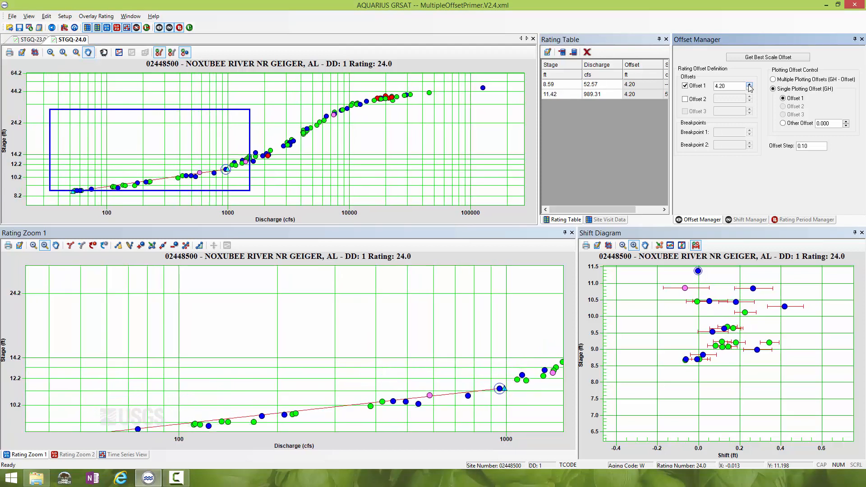
left_click(750, 85)
left_click(749, 85)
left_click(749, 84)
left_click(749, 85)
left_click(749, 85)
left_click(749, 85)
left_click(750, 85)
left_click(749, 85)
left_click(749, 85)
left_click(749, 84)
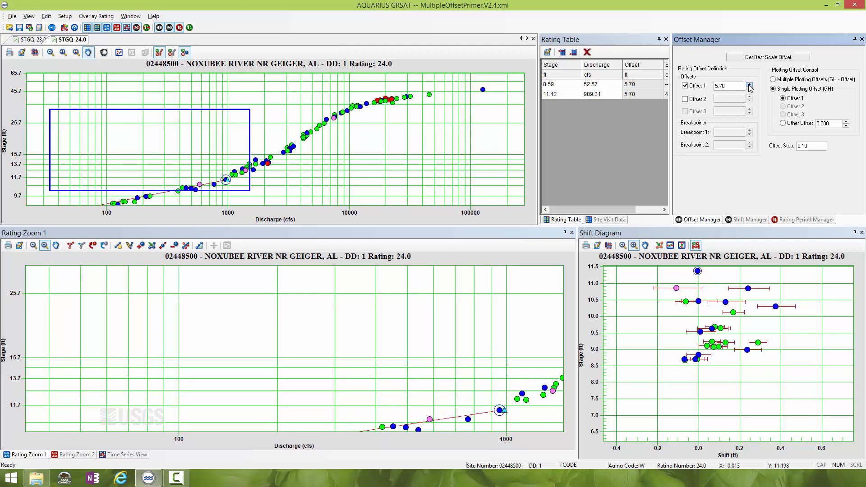
left_click(750, 85)
left_click(749, 85)
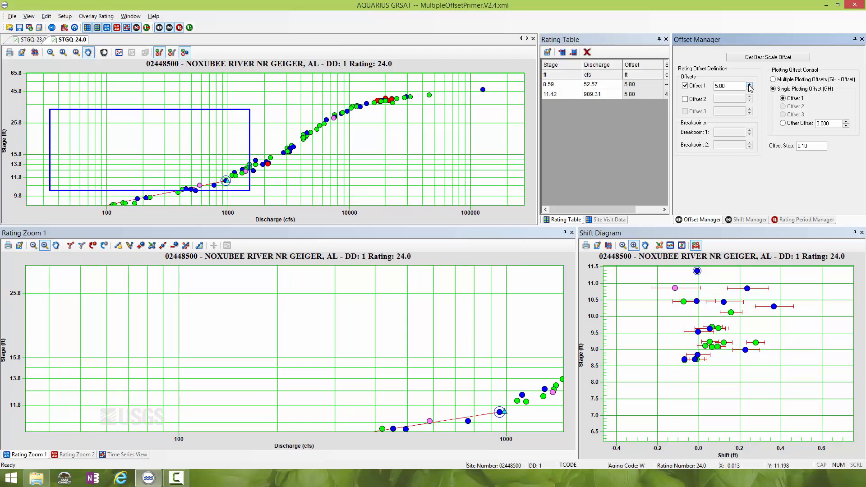
Step: Rescale the rating plots to their full range and zoom Rating Zoom 1 to flows below about 1,450 cfs
left_click(64, 16)
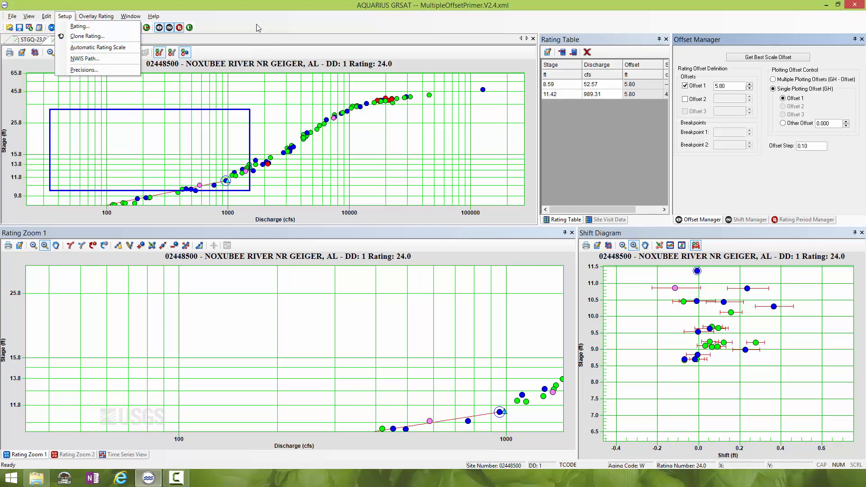
left_click(347, 53)
left_click(89, 52)
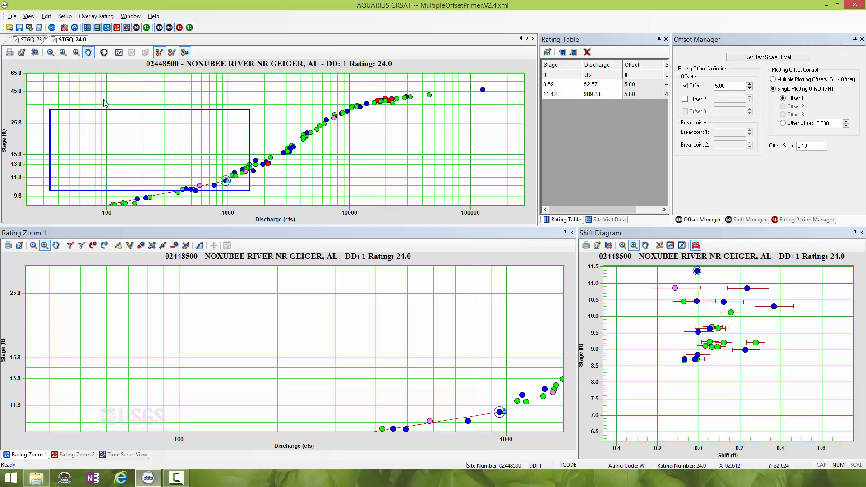
left_click(35, 53)
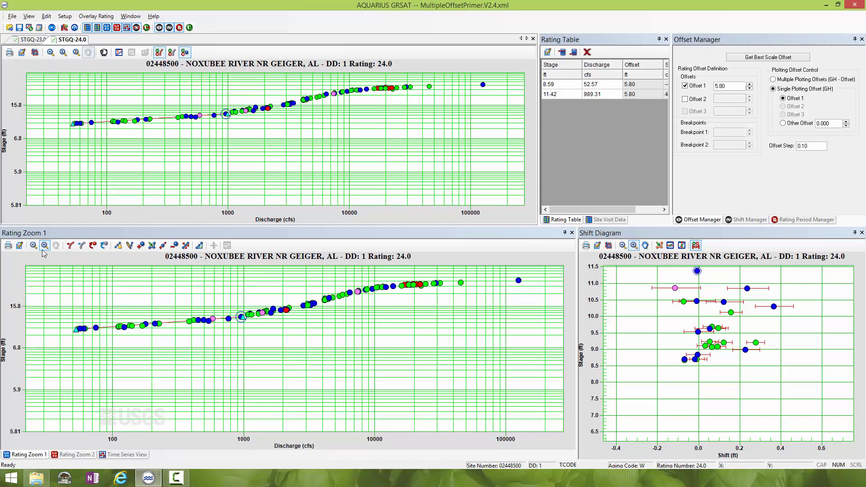
left_click(62, 283)
left_click_drag(63, 292, 271, 364)
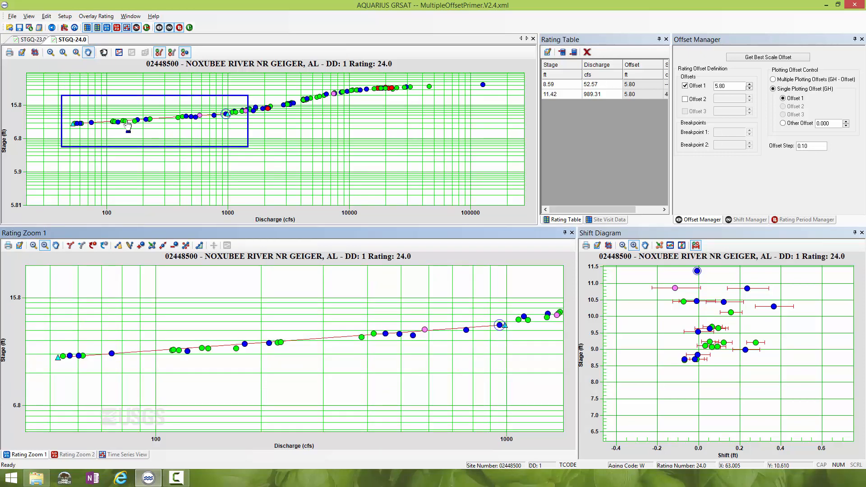
Step: Raise Offset 1 further in 0.10 ft increments to 8.20 to test how the lower rating segment fits the measurements
left_click(749, 84)
left_click(749, 84)
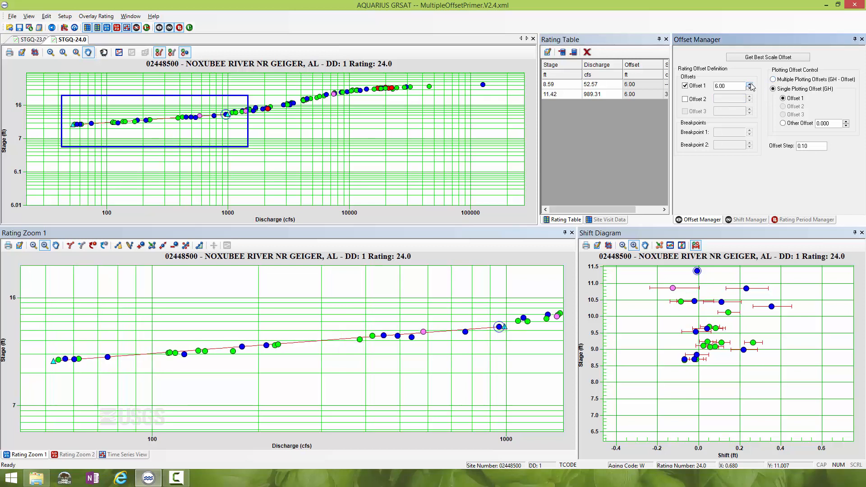
left_click(749, 84)
left_click(750, 85)
left_click(749, 85)
left_click(750, 85)
left_click(750, 85)
left_click(750, 84)
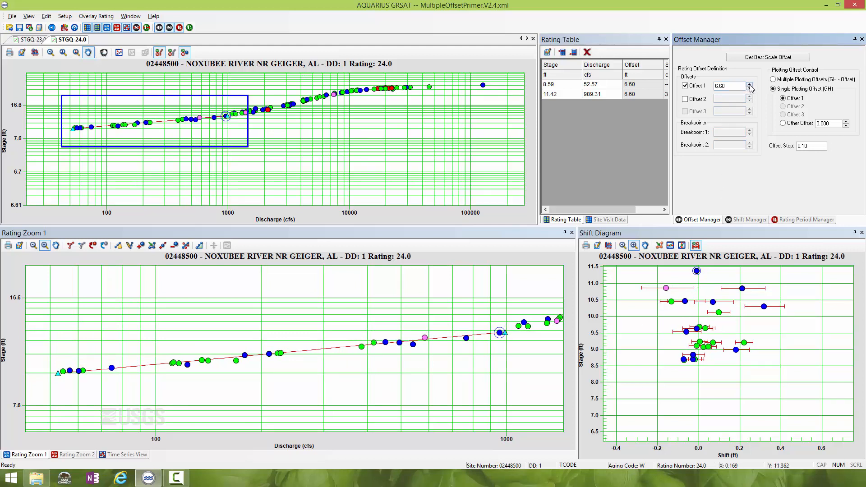
left_click(750, 85)
left_click(750, 84)
left_click(750, 85)
left_click(750, 85)
left_click(750, 85)
left_click(750, 85)
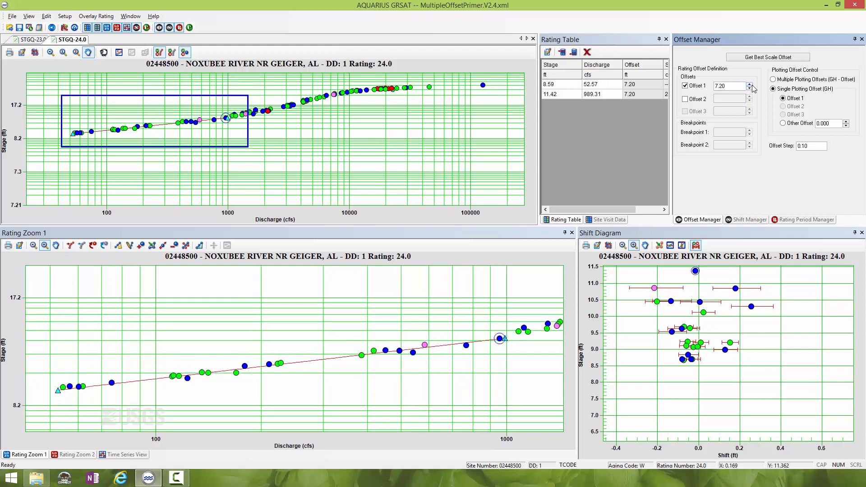
left_click(750, 85)
left_click(750, 85)
left_click(749, 85)
left_click(750, 85)
left_click(750, 85)
left_click(749, 85)
left_click(750, 85)
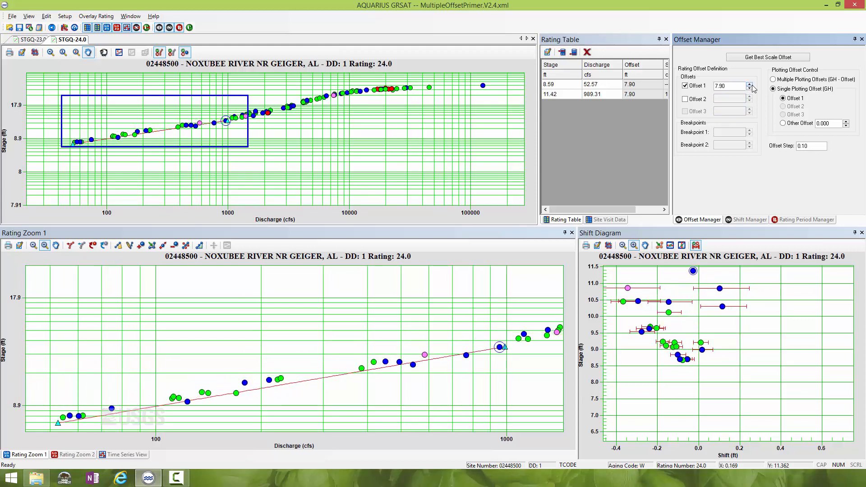
left_click(750, 85)
left_click(750, 84)
left_click(750, 85)
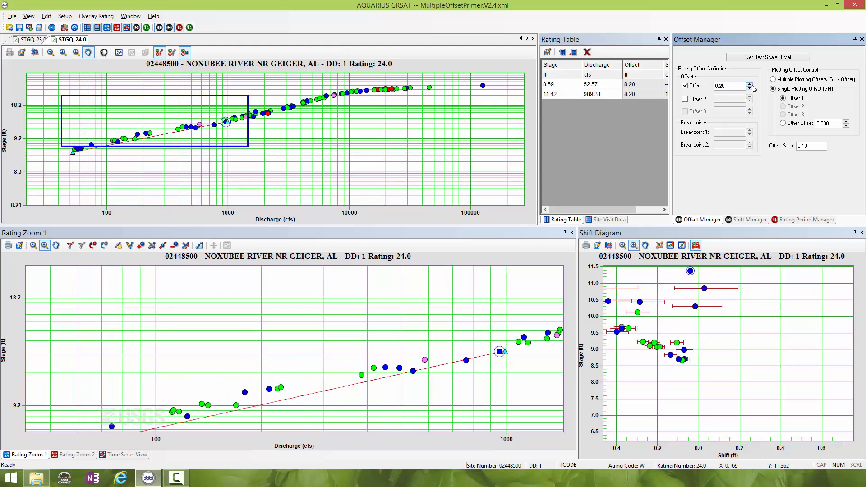
Step: Lower Offset 1 to 7.40, comparing neighbouring values for the best fit of the low-flow measurements
left_click(750, 89)
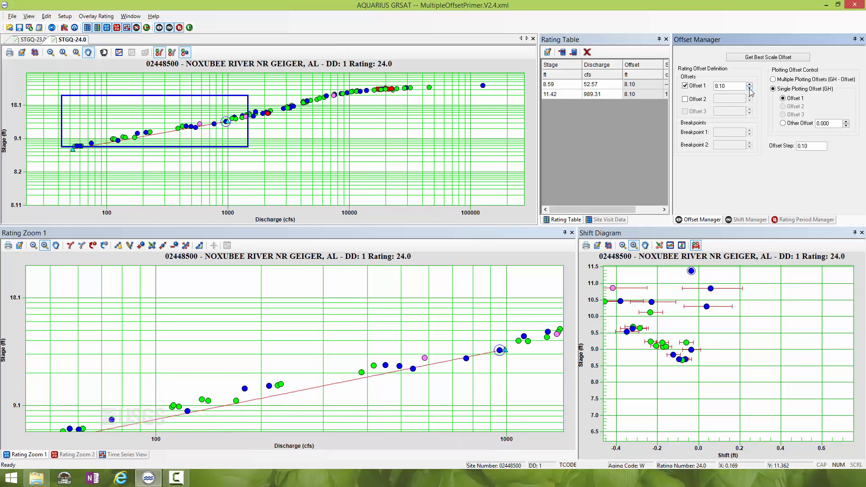
left_click(749, 89)
left_click(749, 89)
left_click(750, 90)
left_click(750, 90)
left_click(750, 90)
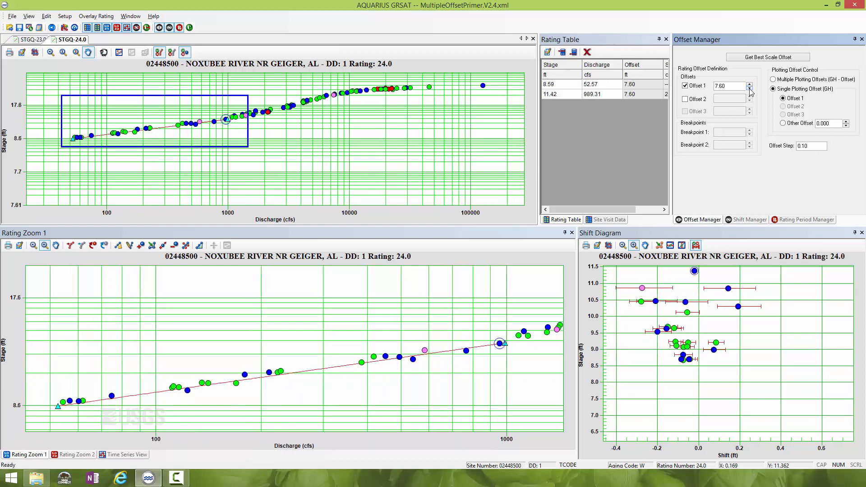
left_click(750, 89)
left_click(750, 89)
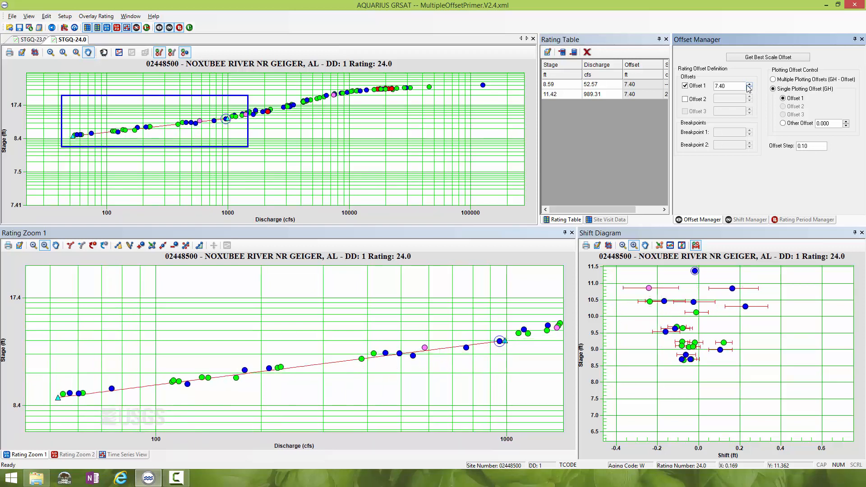
left_click(751, 84)
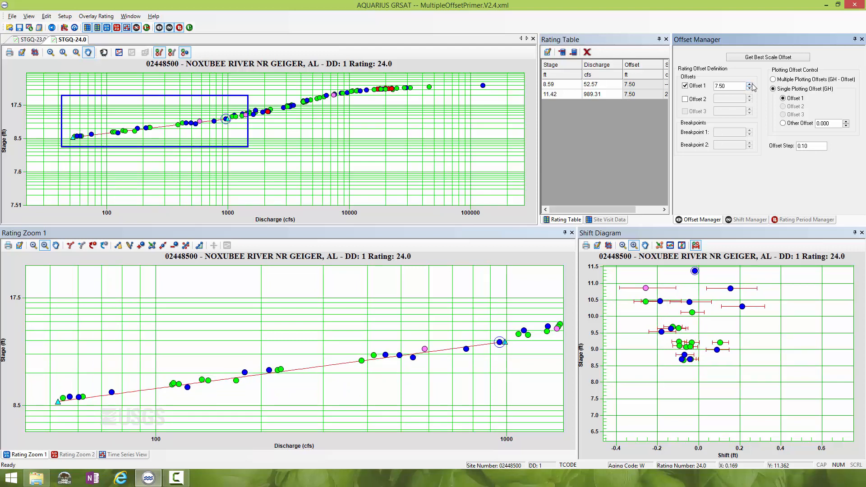
left_click(750, 84)
left_click(750, 88)
left_click(750, 90)
left_click(750, 90)
left_click(750, 84)
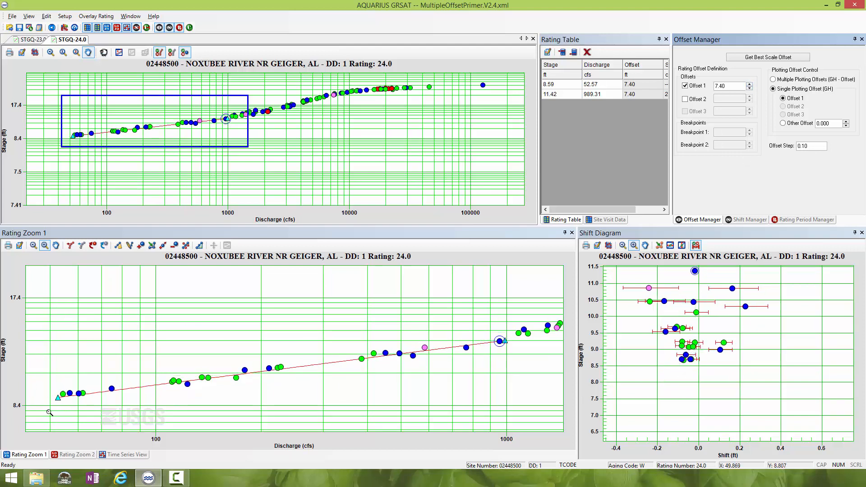
Step: Move the lowest rating point in Rating Zoom 1 to 8.63 ft, 52.29 cfs
left_click(151, 247)
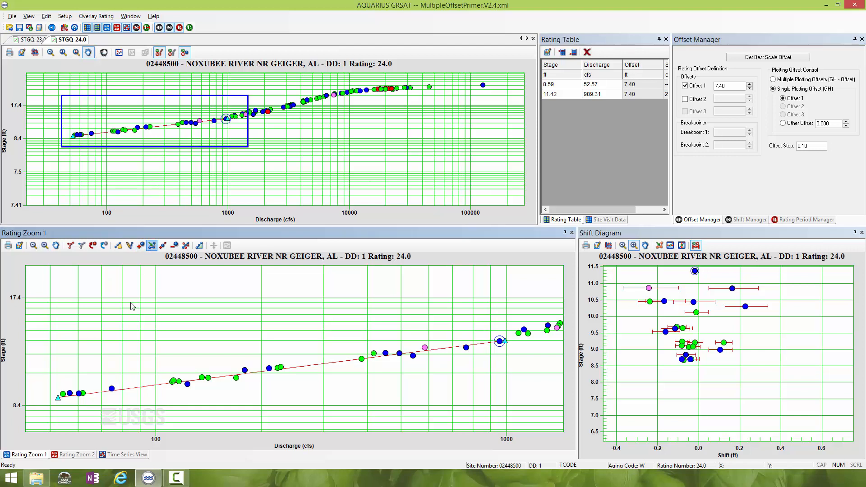
left_click_drag(59, 401, 58, 398)
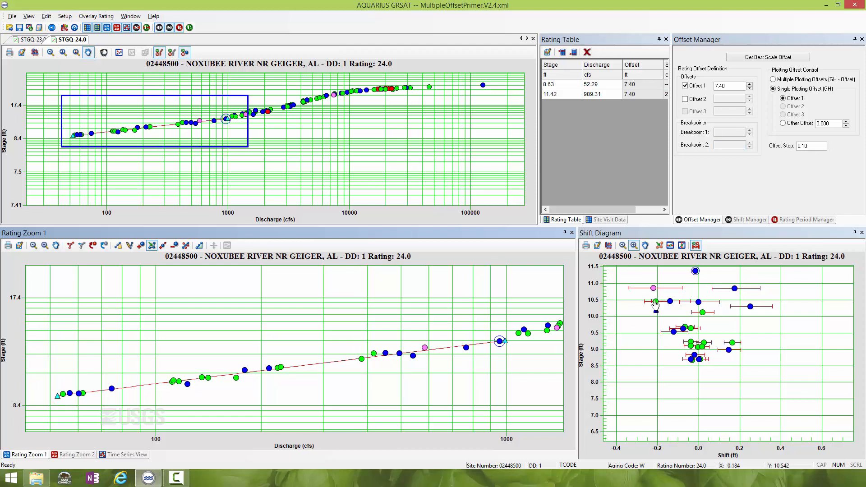
Step: Try Offset 1 at 7.30 and return it to 7.40
left_click(749, 84)
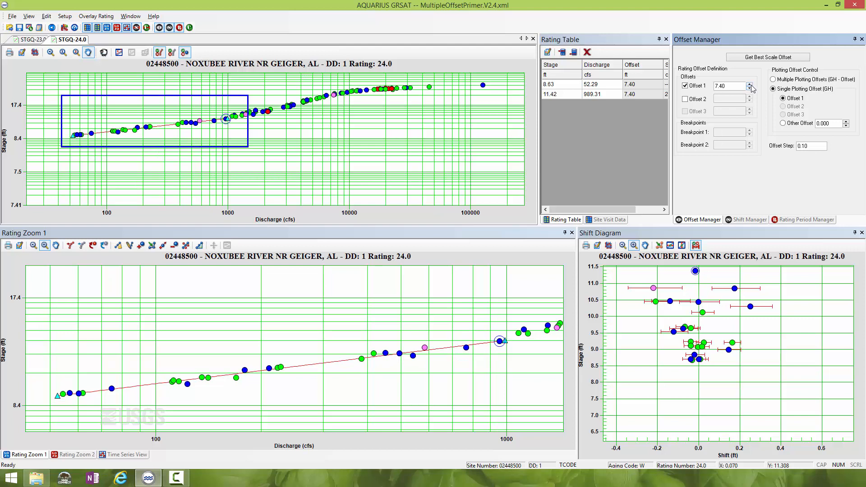
left_click(749, 88)
left_click(749, 87)
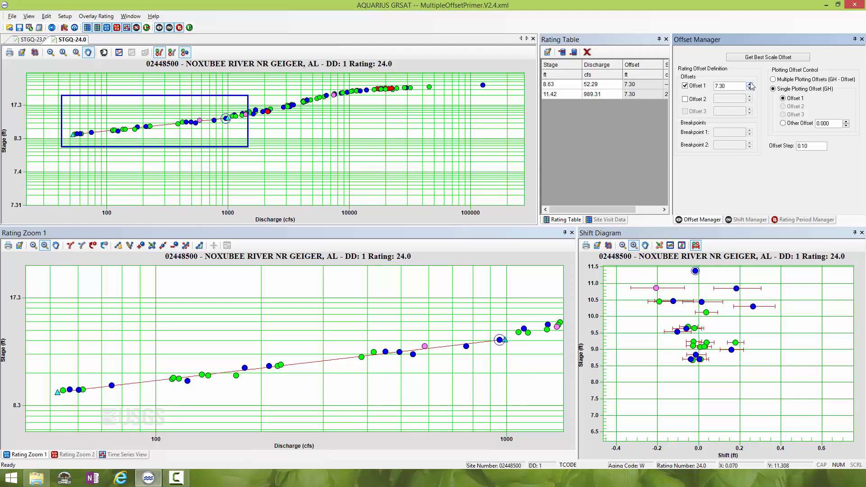
left_click(750, 85)
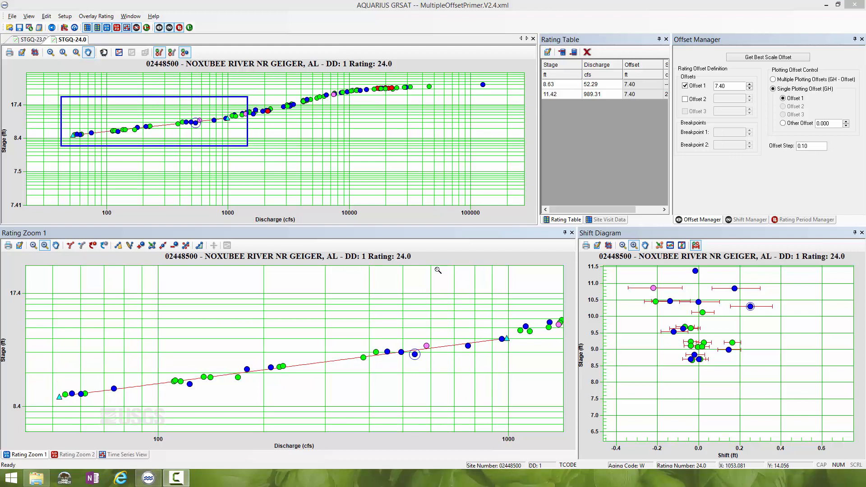
Step: Zoom Rating Zoom 1 to about 800 to 11,000 cfs and add a rating point at 34.32 ft, 10490.64 cfs
left_click(35, 53)
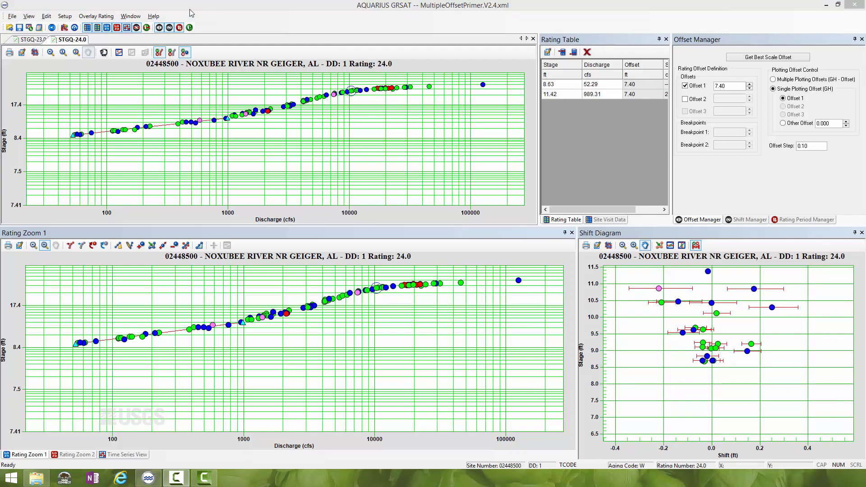
left_click(43, 246)
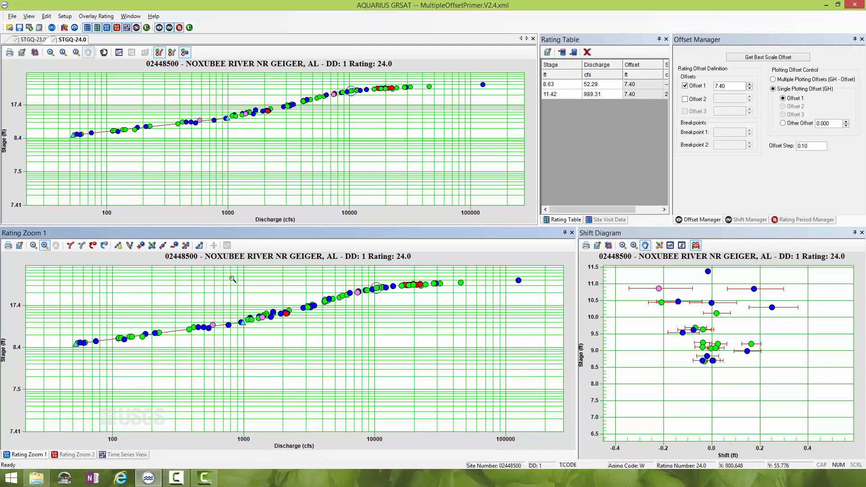
left_click_drag(229, 278, 384, 352)
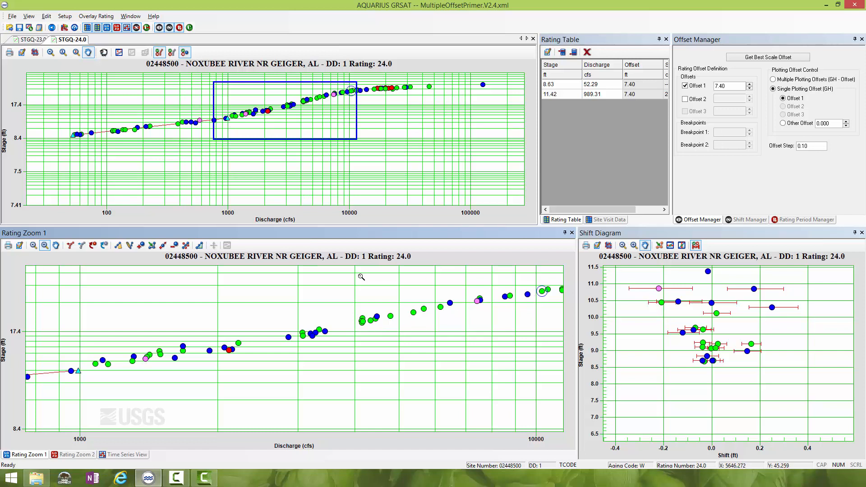
left_click(141, 247)
left_click(547, 294)
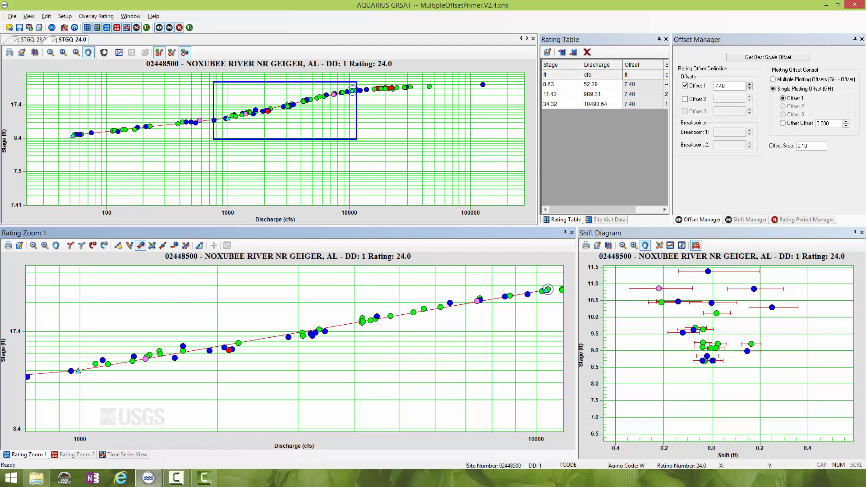
key("F10")
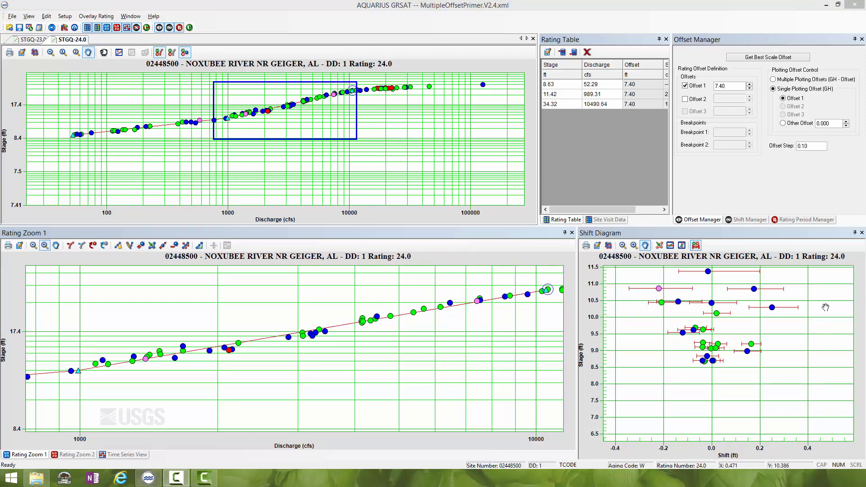
Step: Enable Offset 2 in the Offset Manager and use it as the single plotting offset
left_click(685, 100)
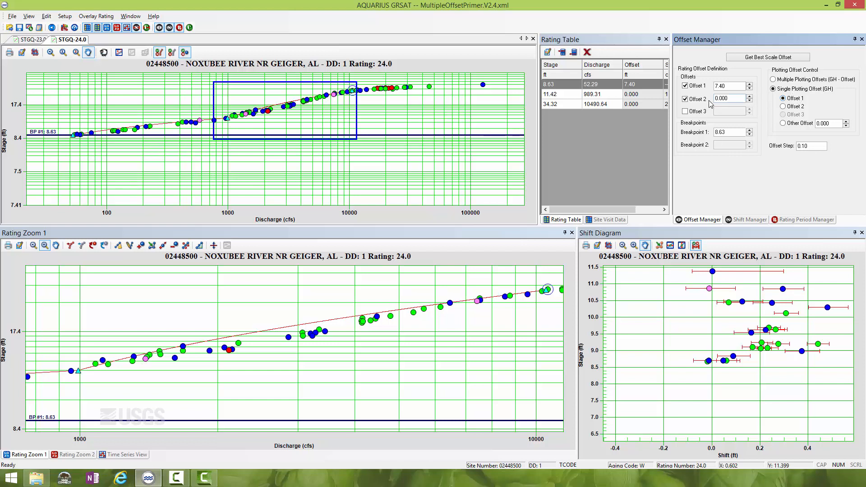
left_click(783, 107)
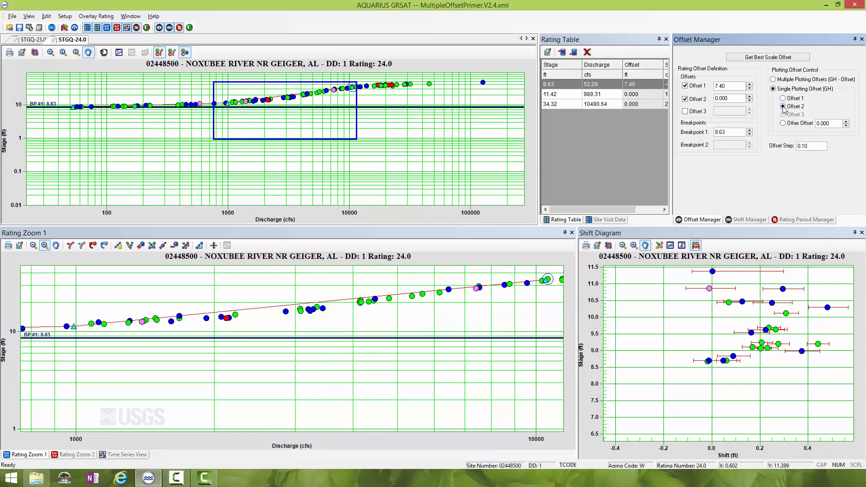
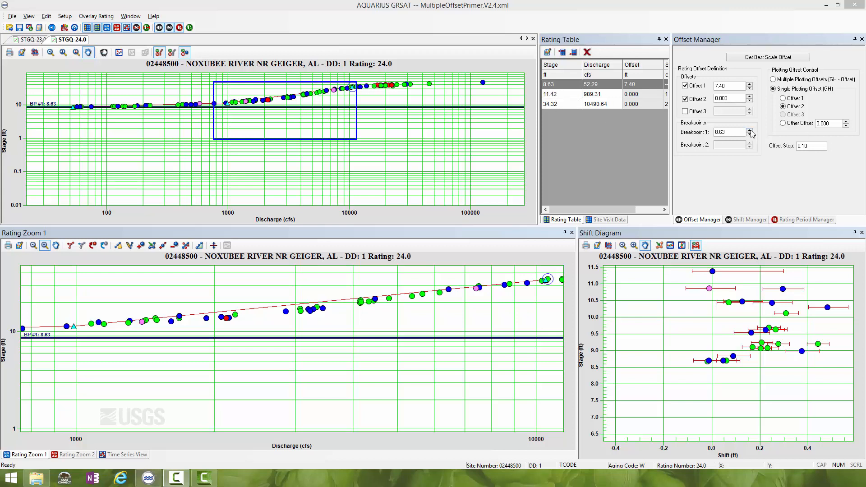
Step: Set Breakpoint 1 to 11.42 ft and select the matching point in the rating table
left_click(749, 130)
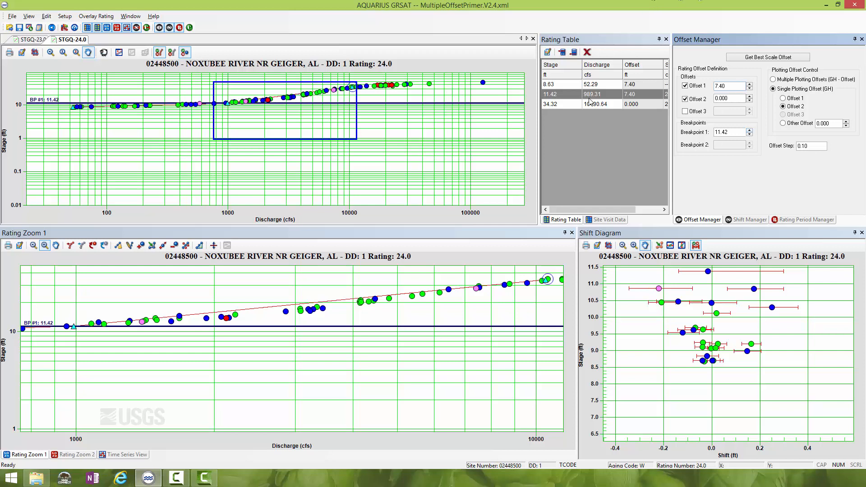
left_click(565, 97)
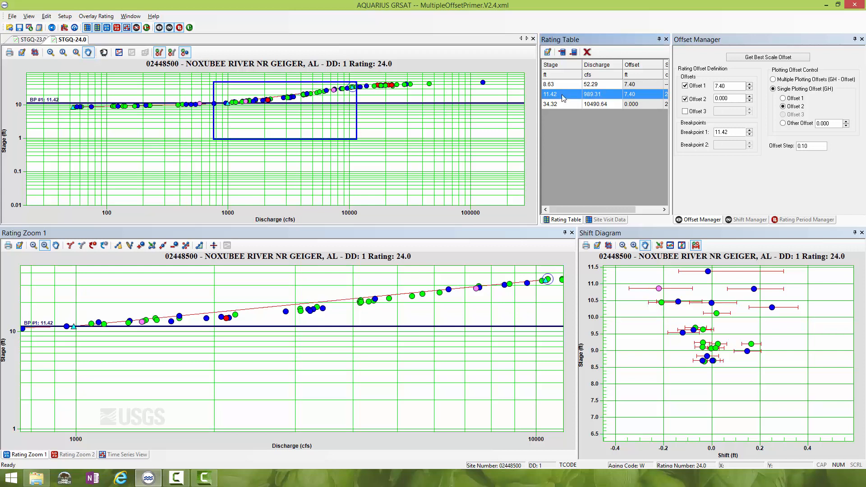
left_click(151, 246)
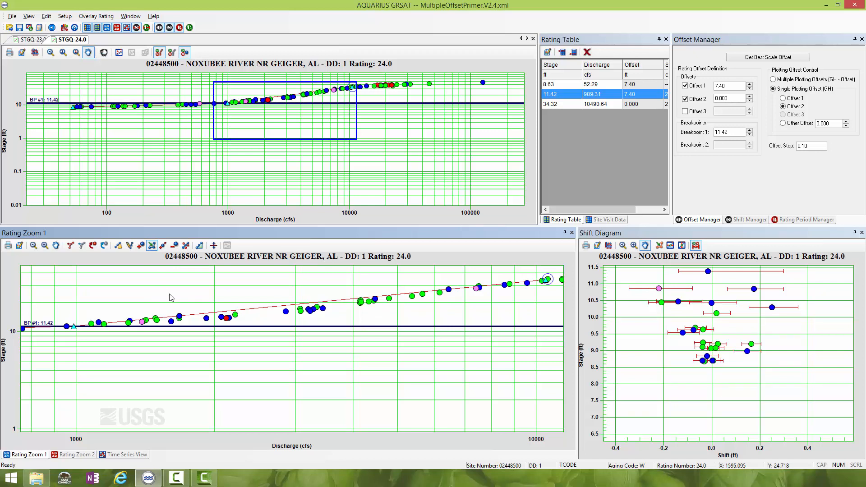
Step: Add a rating point just above Breakpoint 1 in Rating Zoom 1 and move it to 12.23 ft, 1055.44 cfs
left_click(141, 246)
left_click(87, 324)
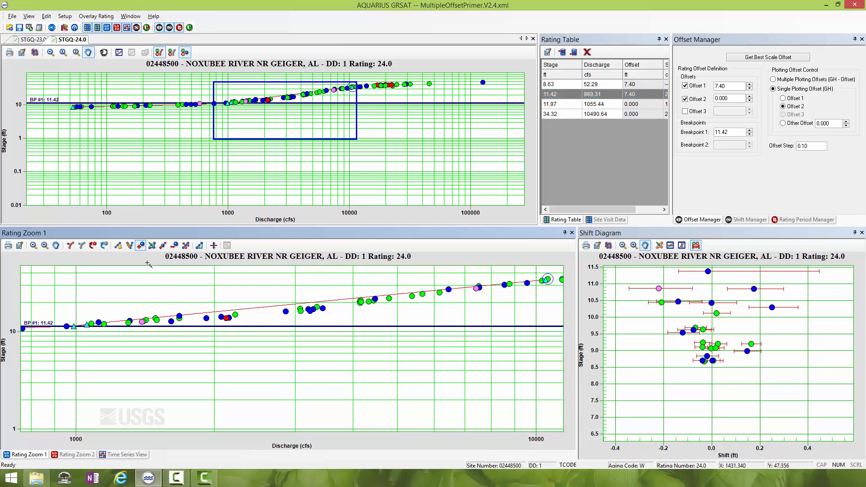
left_click(153, 246)
left_click_drag(88, 327, 92, 323)
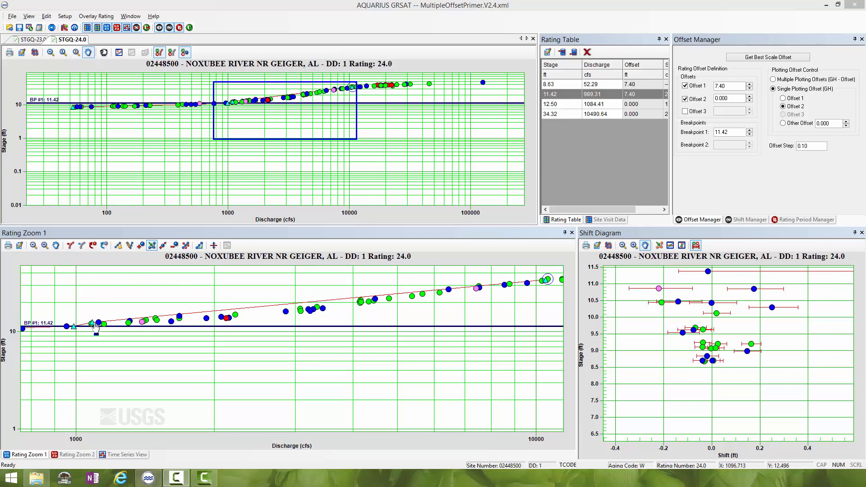
left_click_drag(95, 328, 88, 328)
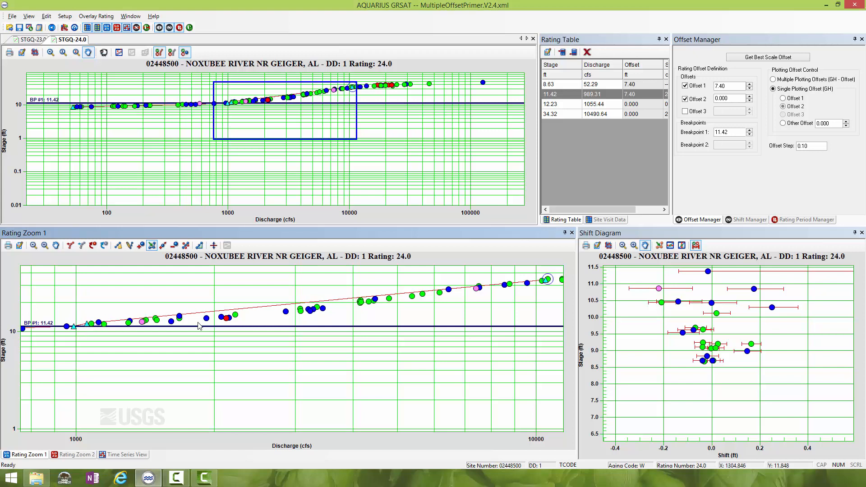
Step: Show the full stage range in the Shift Diagram and move the highest rating point to 35.14 ft, 11008.70 cfs
left_click(609, 245)
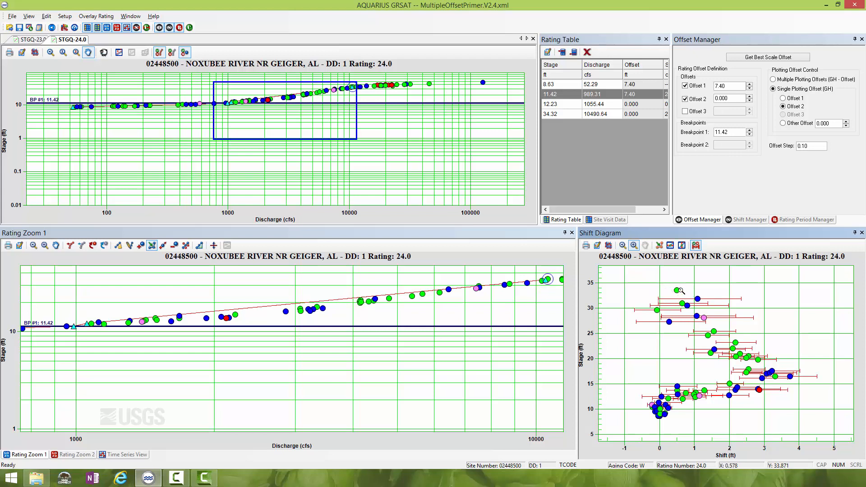
left_click(546, 283)
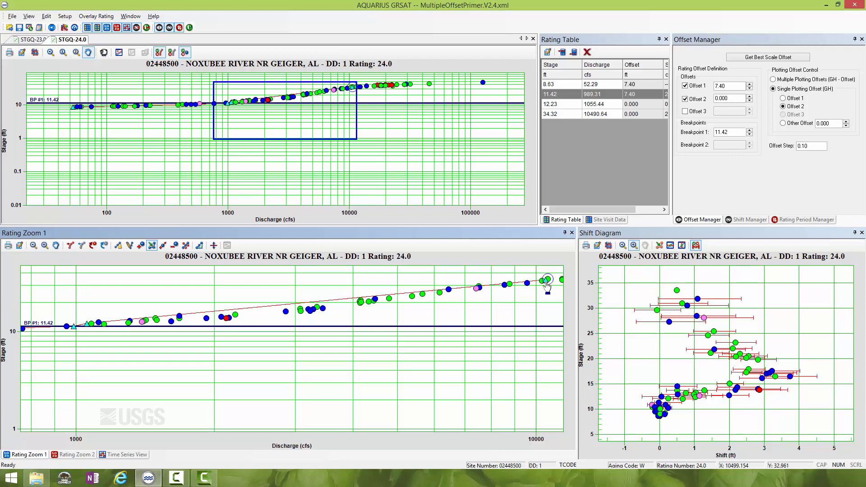
left_click_drag(546, 283, 554, 283)
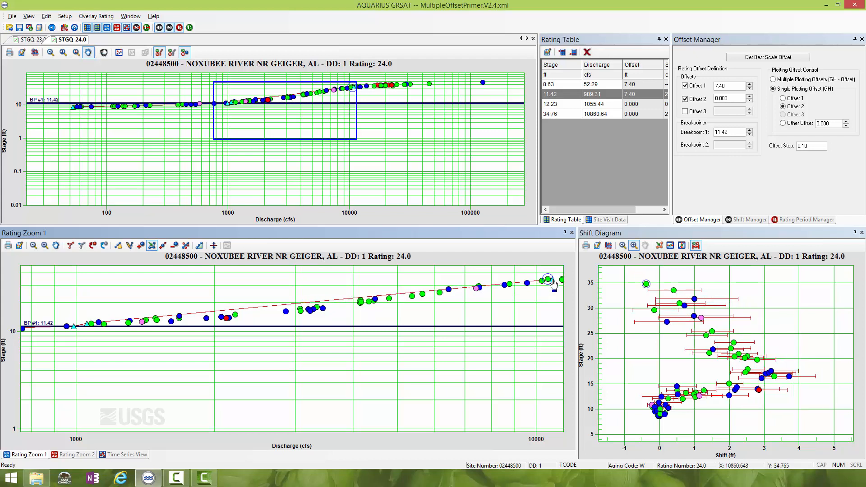
left_click_drag(554, 283, 556, 279)
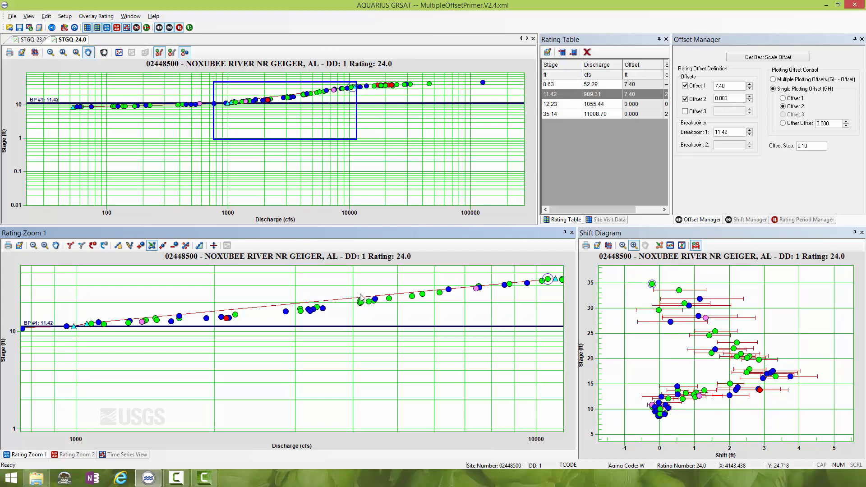
Step: Try Offset 2 at 7.40, raising it in 0.10 steps
left_click(752, 97)
left_click(752, 97)
left_click(752, 97)
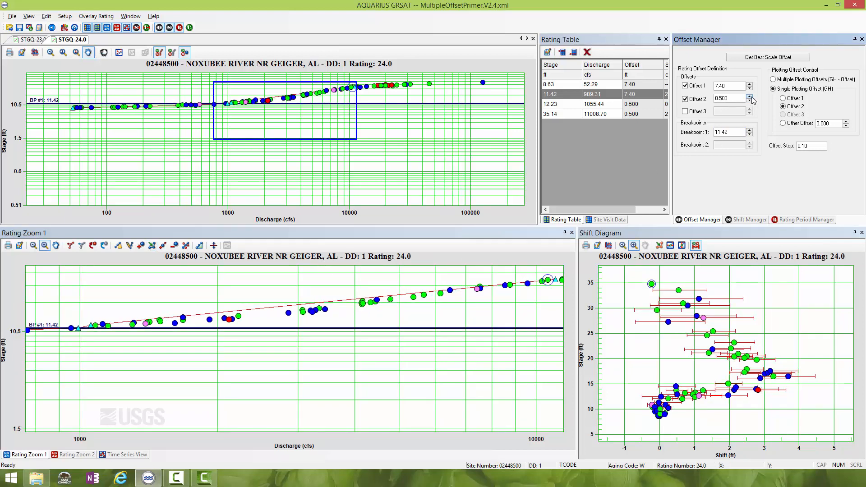
left_click(752, 97)
left_click(752, 97)
left_click(752, 97)
left_click(752, 97)
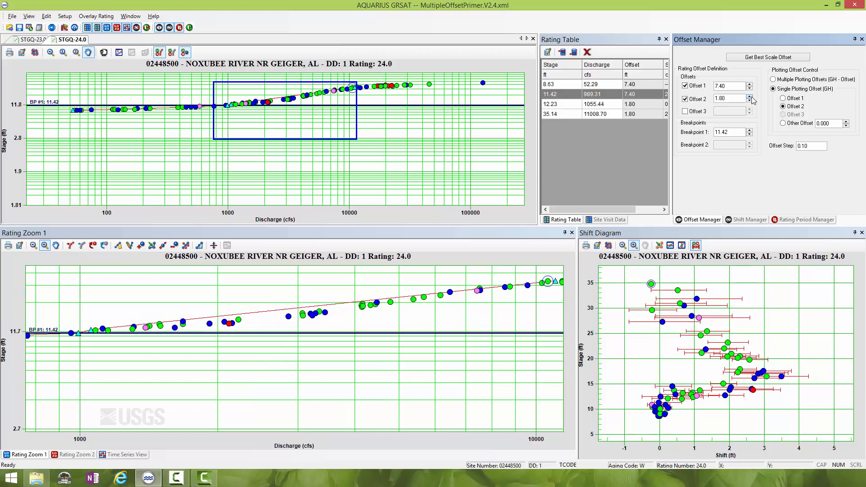
left_click(752, 97)
left_click(752, 97)
left_click(752, 97)
left_click(752, 97)
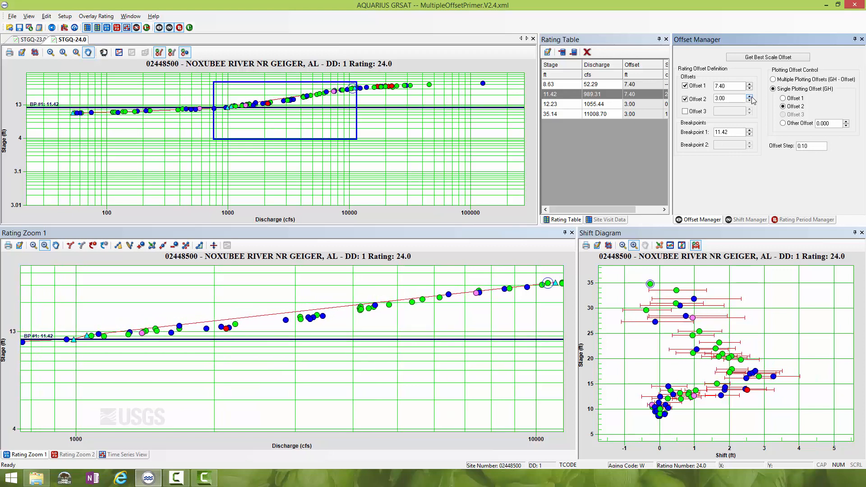
left_click(752, 97)
left_click(752, 97)
left_click(752, 97)
left_click(752, 97)
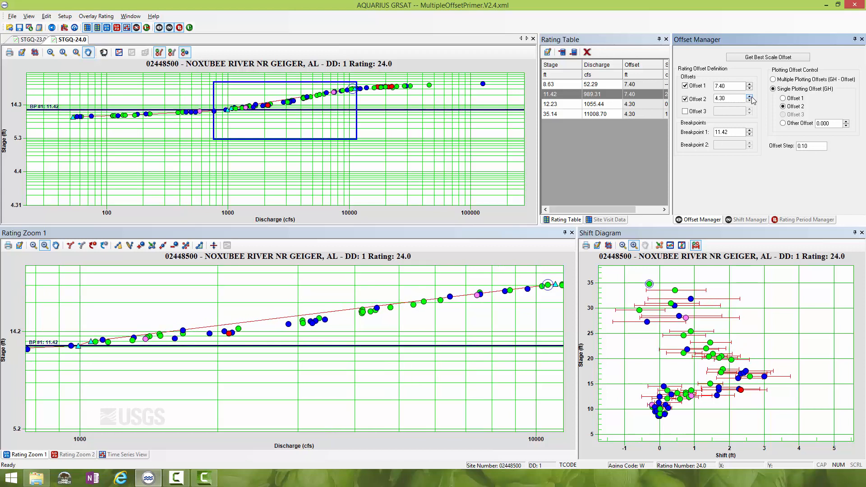
left_click(752, 97)
left_click(752, 97)
left_click(752, 97)
left_click(752, 97)
left_click(752, 97)
left_click(752, 97)
left_click(752, 97)
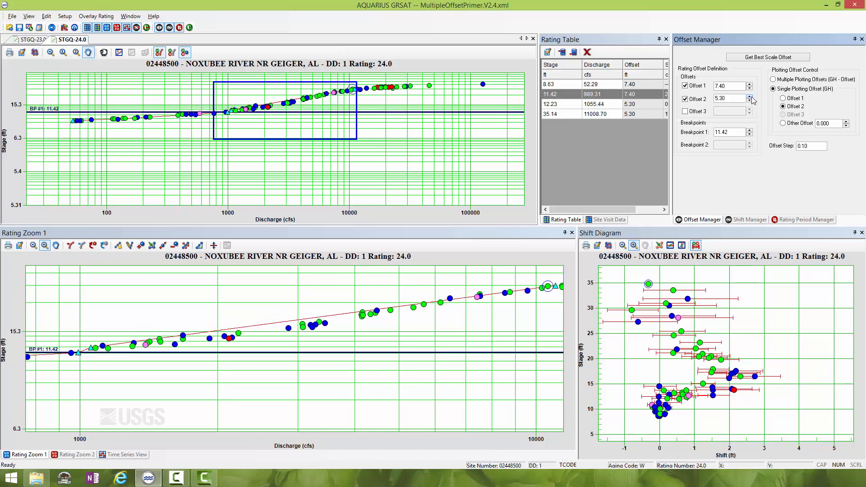
left_click(752, 97)
left_click(752, 97)
left_click(752, 97)
left_click(752, 97)
left_click(752, 97)
left_click(752, 97)
left_click(752, 97)
left_click(752, 97)
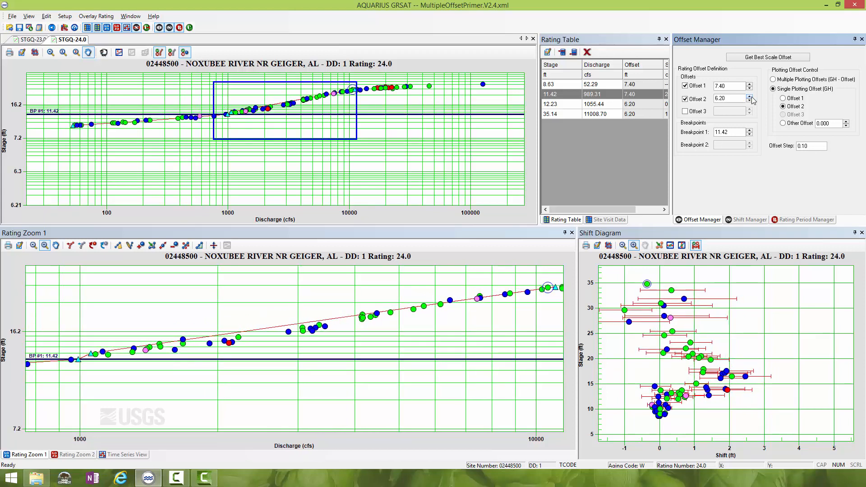
left_click(752, 97)
left_click(752, 97)
left_click(752, 97)
left_click(752, 97)
left_click(752, 97)
left_click(752, 97)
left_click(752, 97)
left_click(752, 97)
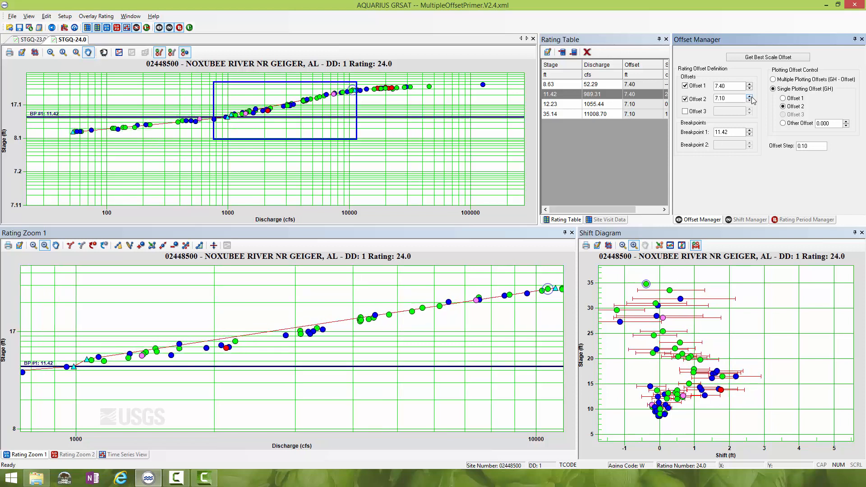
left_click(752, 97)
left_click(752, 97)
left_click(752, 97)
left_click(752, 97)
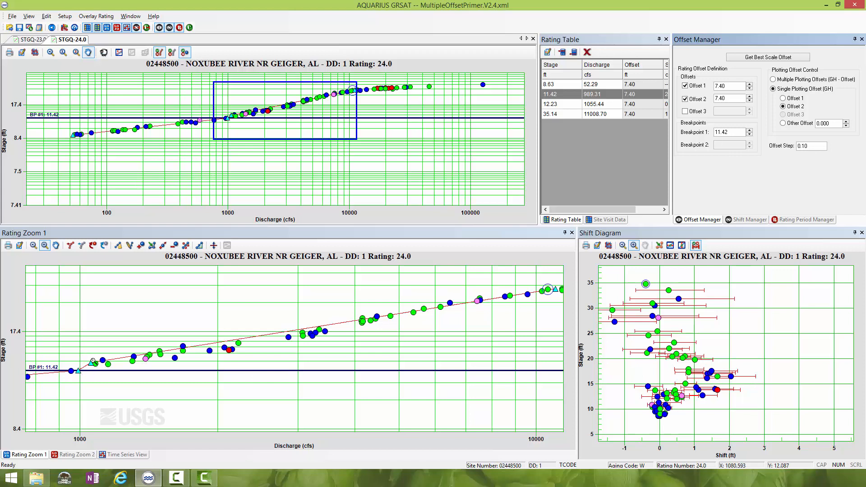
Step: Try the rating point just above Breakpoint 1 at 11.75 ft, 1070.79 cfs
left_click(151, 245)
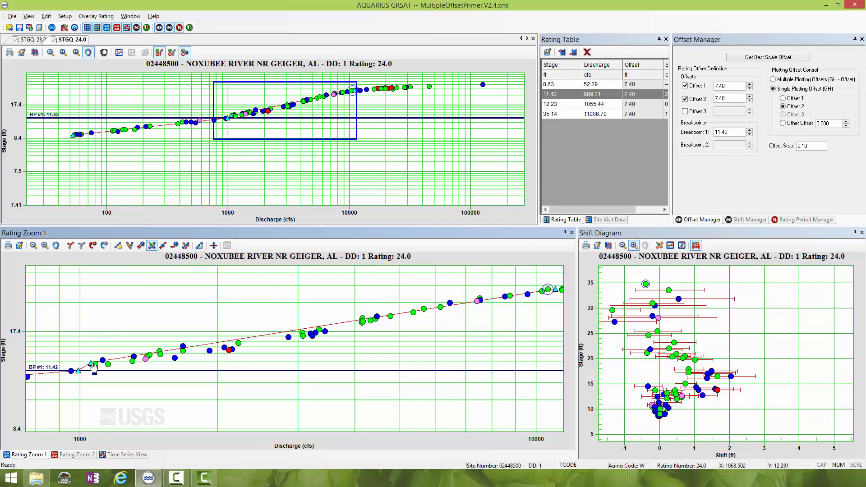
left_click_drag(94, 367, 89, 371)
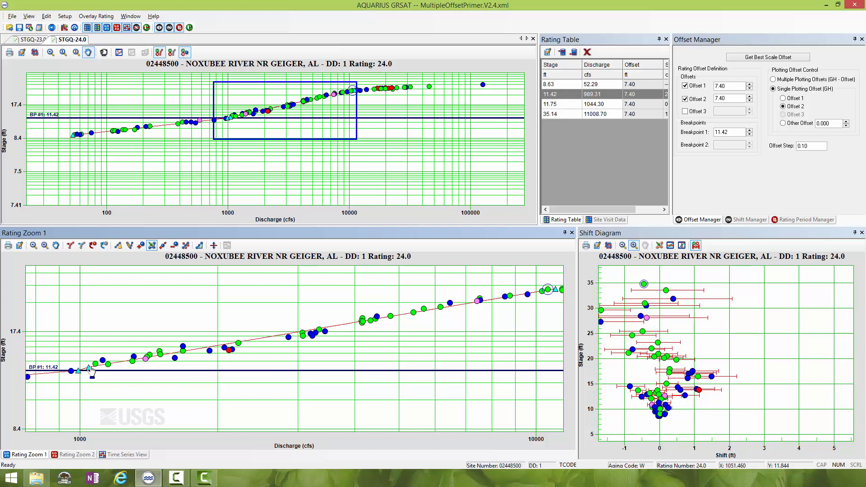
left_click_drag(90, 370, 93, 369)
left_click_drag(93, 365, 95, 367)
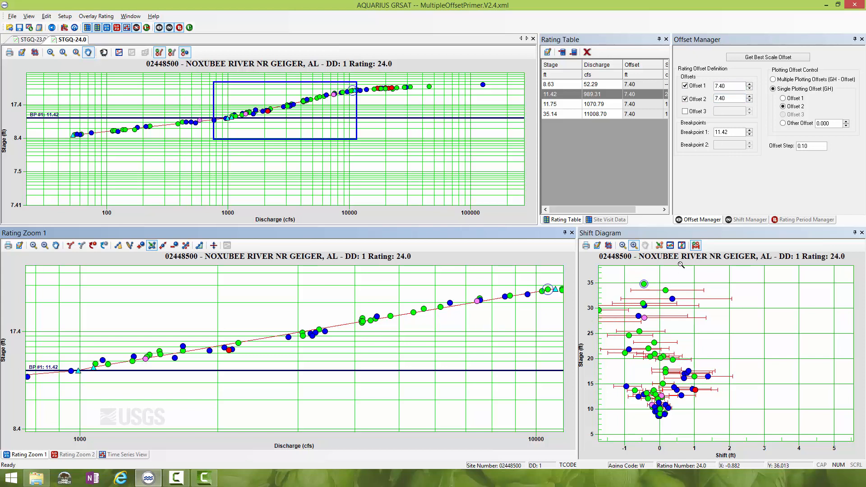
Step: Try lowering Offset 2 to 5.40 in 0.10 steps
left_click(750, 101)
left_click(750, 101)
left_click(750, 101)
left_click(750, 101)
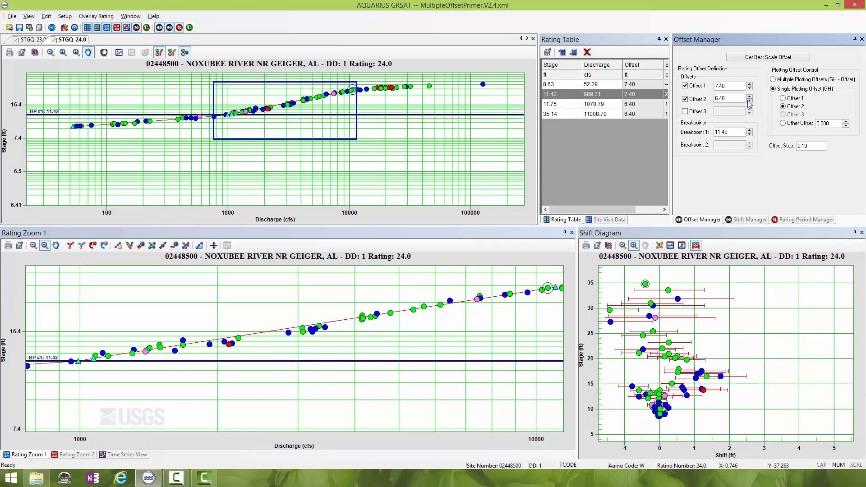
left_click(750, 101)
left_click(749, 101)
left_click(750, 101)
left_click(750, 101)
left_click(751, 101)
left_click(751, 102)
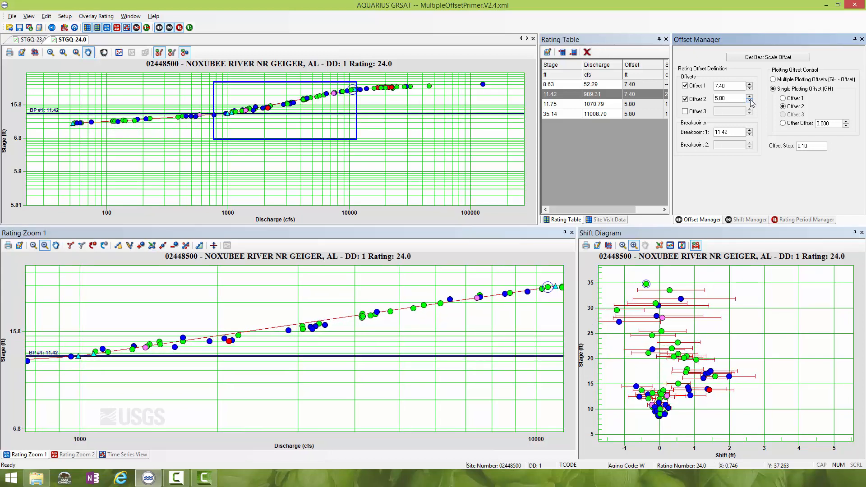
left_click(751, 102)
left_click(751, 103)
left_click(751, 102)
left_click(751, 102)
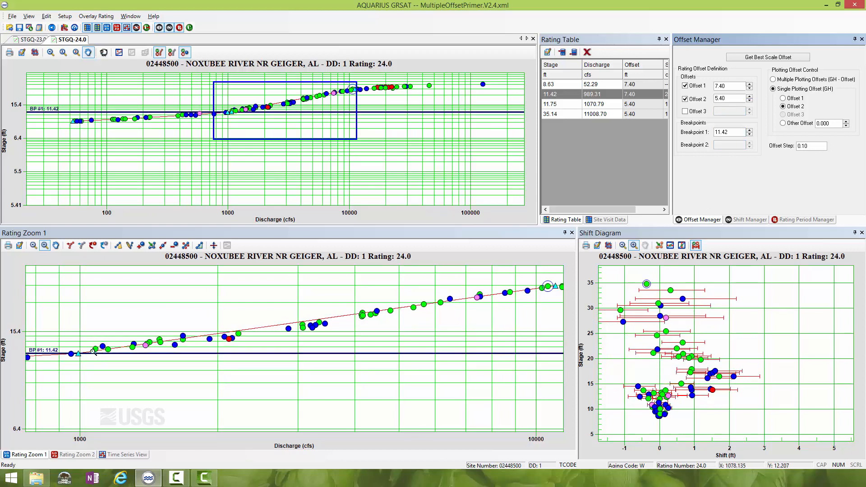
Step: Move the rating point just above Breakpoint 1 to 12.21 ft, 1489.80 cfs in Rating Zoom 1
left_click(151, 245)
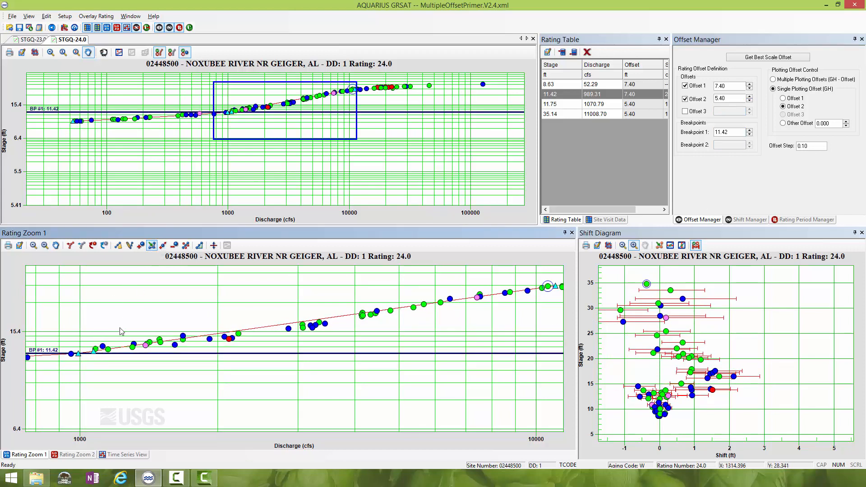
left_click_drag(95, 353, 114, 351)
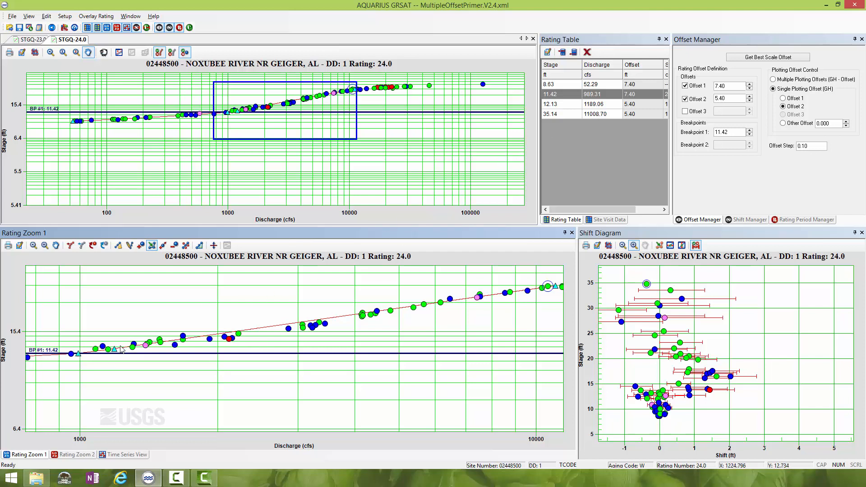
left_click_drag(120, 359, 121, 356)
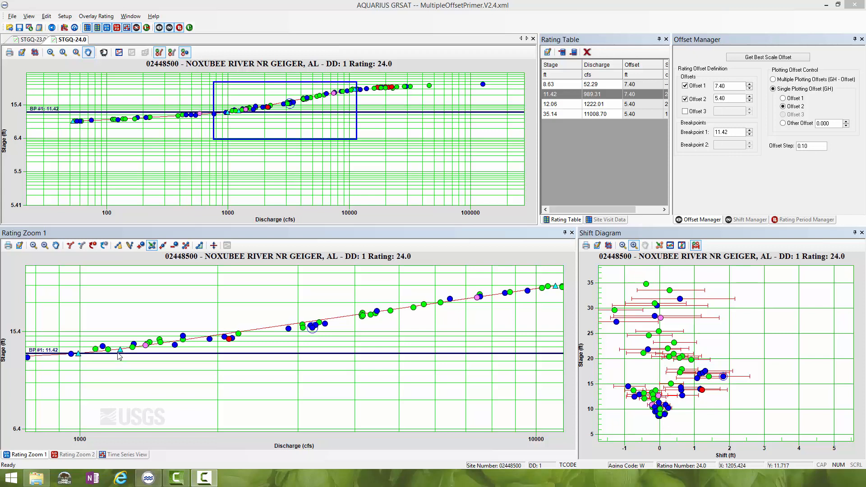
left_click_drag(121, 350, 161, 352)
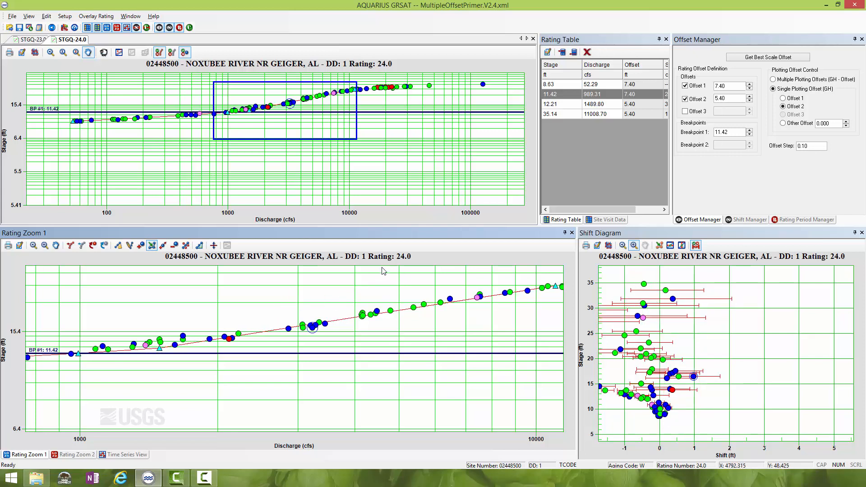
Step: Fine-tune Offset 2 and set it to 4.30
left_click(750, 101)
left_click(749, 101)
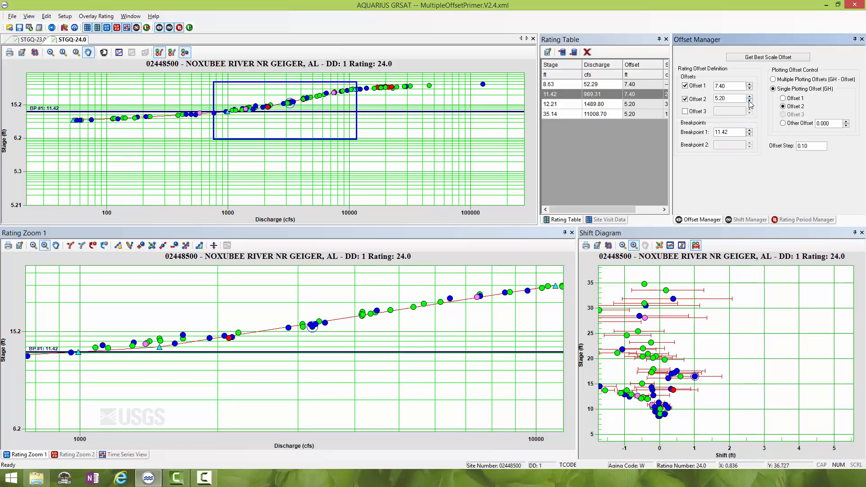
left_click(749, 101)
left_click(749, 101)
left_click(749, 101)
left_click(749, 101)
left_click(749, 101)
left_click(749, 101)
left_click(749, 101)
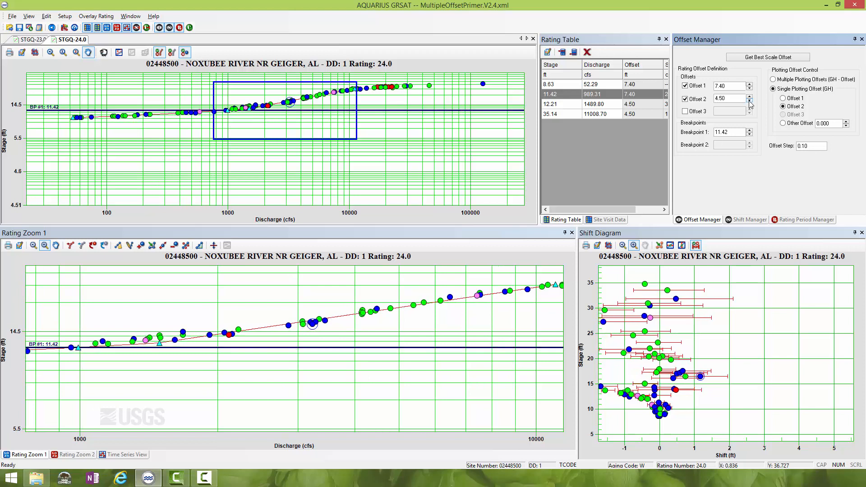
left_click(750, 101)
left_click(749, 101)
left_click(749, 101)
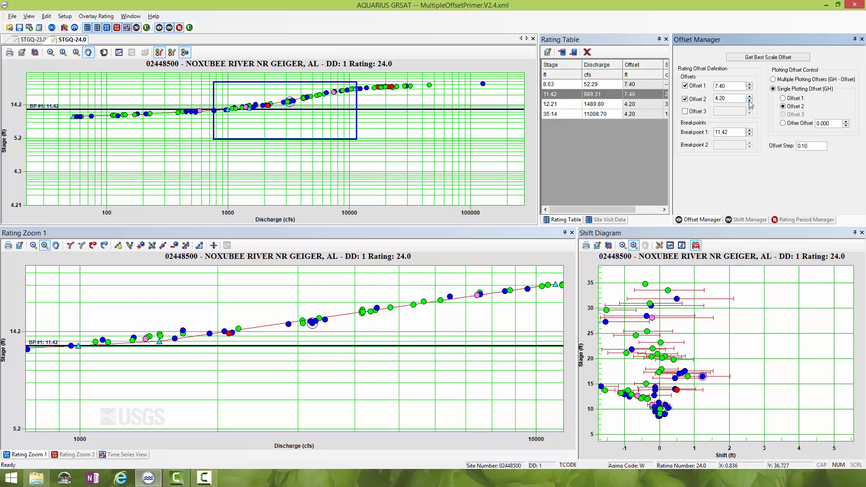
left_click(749, 96)
left_click(749, 96)
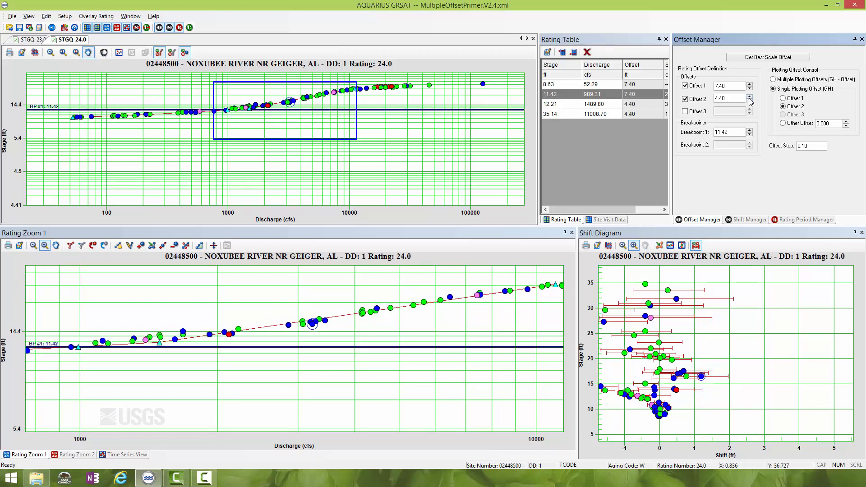
left_click(749, 101)
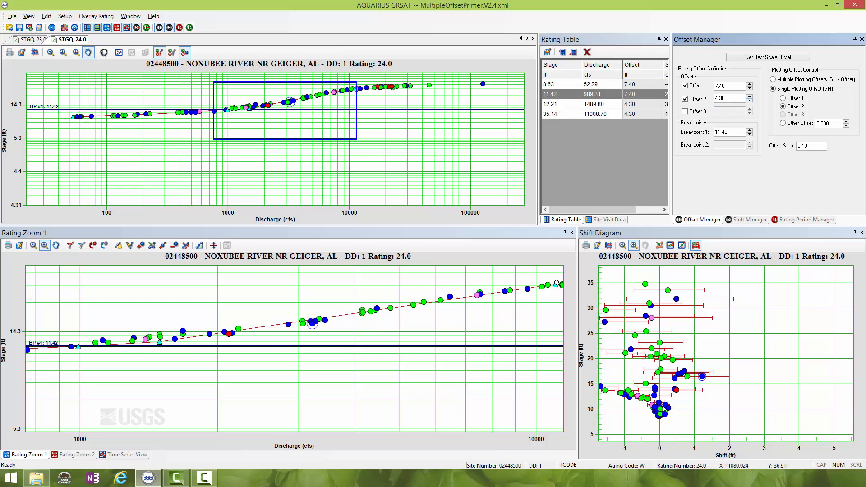
Step: Move the rating point just above Breakpoint 1 to 12.37 ft, 1573.50 cfs and fine-tune Offset 2 to 3.40
left_click(151, 245)
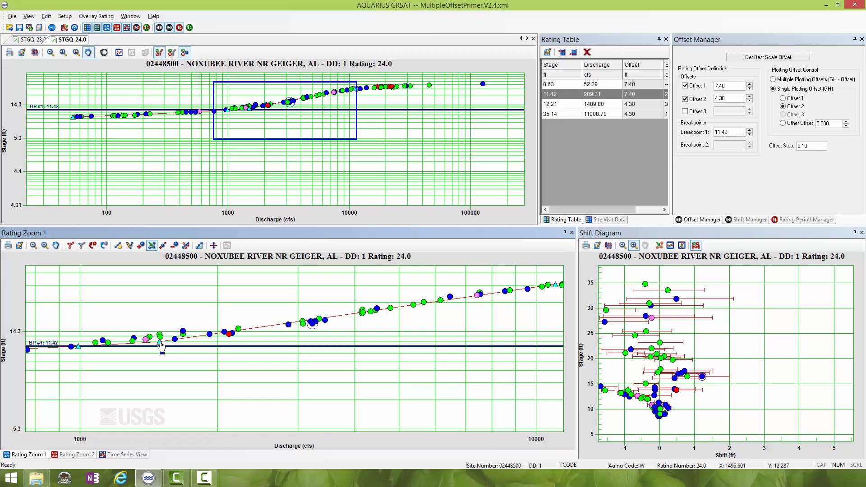
left_click_drag(162, 345, 167, 344)
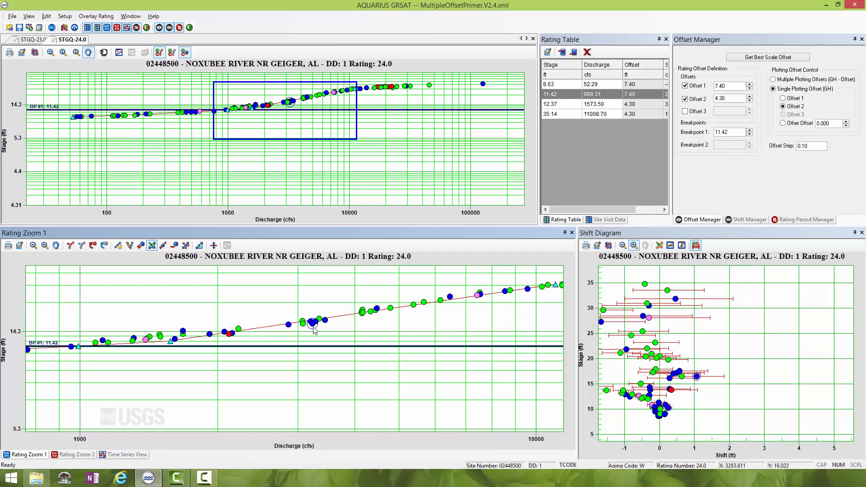
left_click(749, 101)
left_click(749, 100)
left_click(750, 101)
left_click(749, 100)
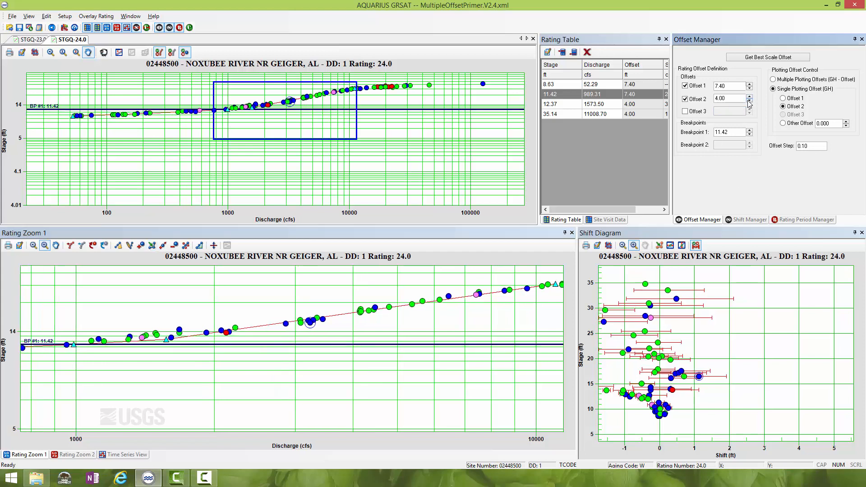
left_click(749, 101)
left_click(749, 101)
left_click(750, 100)
left_click(749, 100)
left_click(749, 100)
left_click(749, 100)
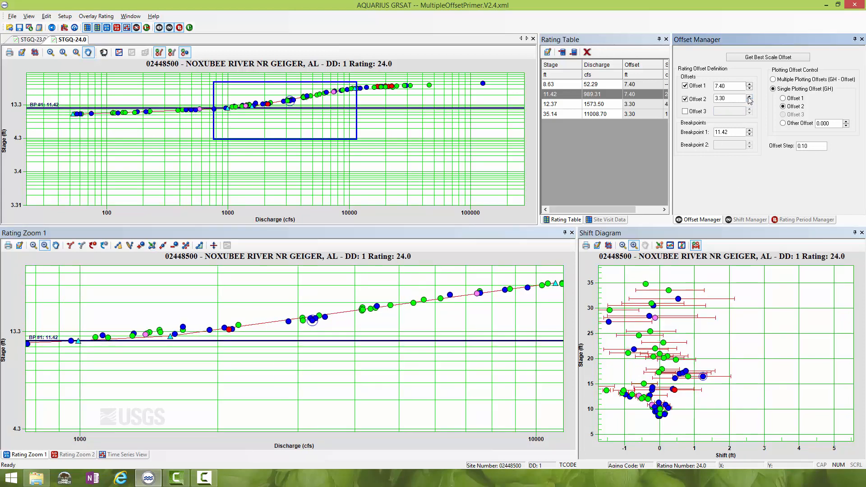
left_click(749, 97)
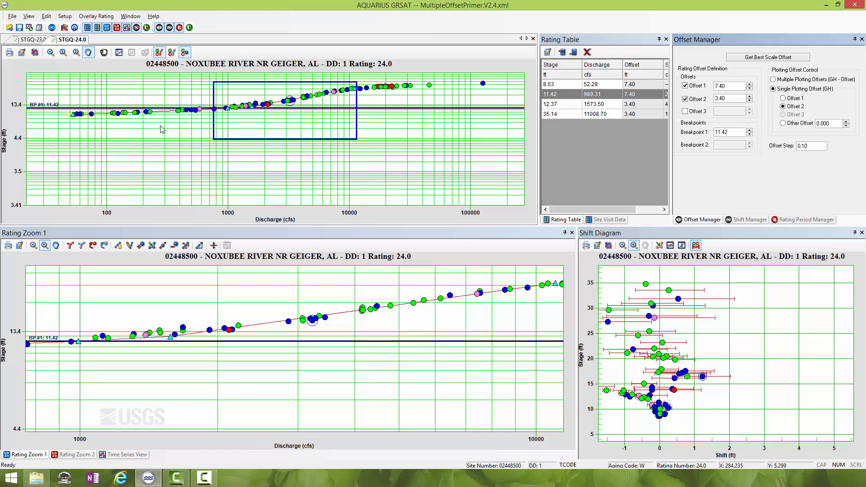
Step: Add a rating point at the highest measurement, 47.77 ft and 124967.70 cfs, in Rating Zoom 1
left_click(35, 52)
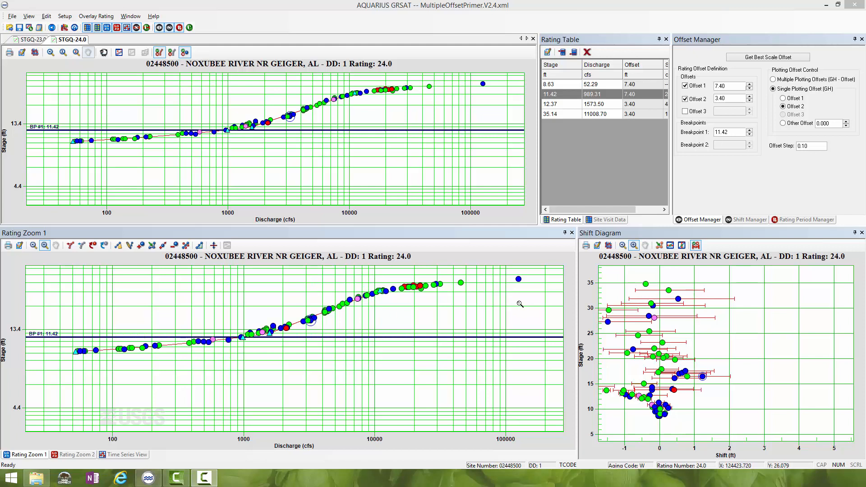
left_click(46, 246)
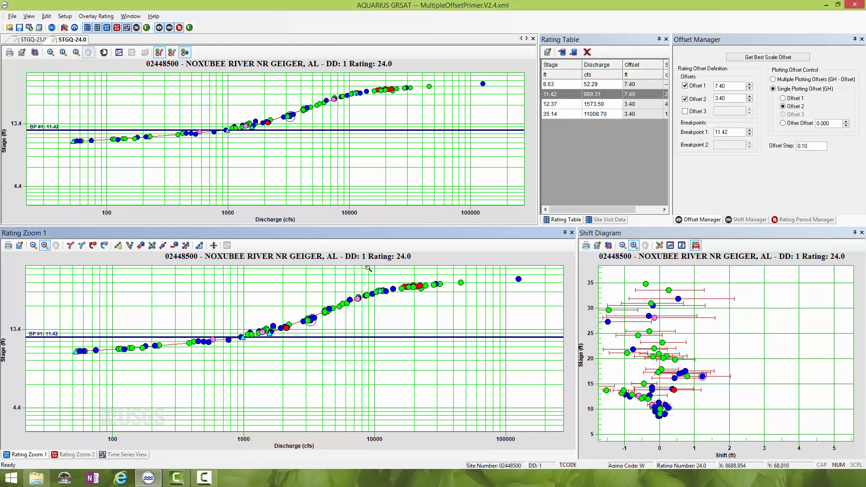
left_click_drag(368, 269, 538, 311)
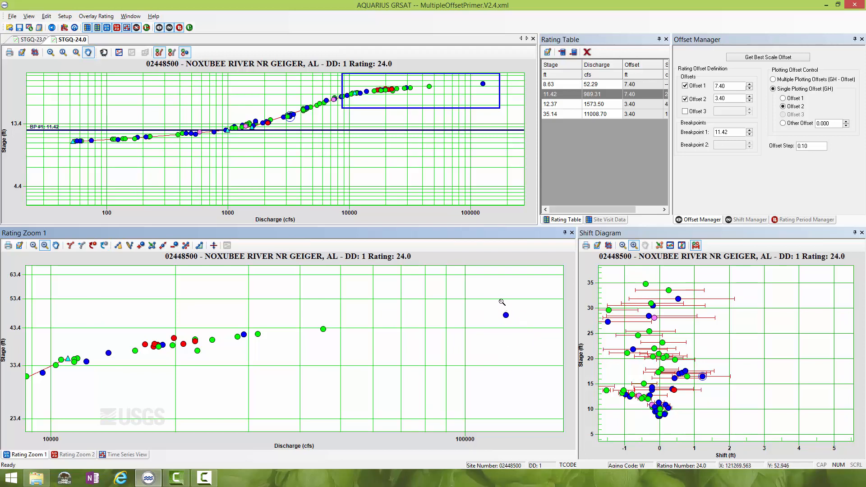
left_click(140, 245)
left_click(505, 315)
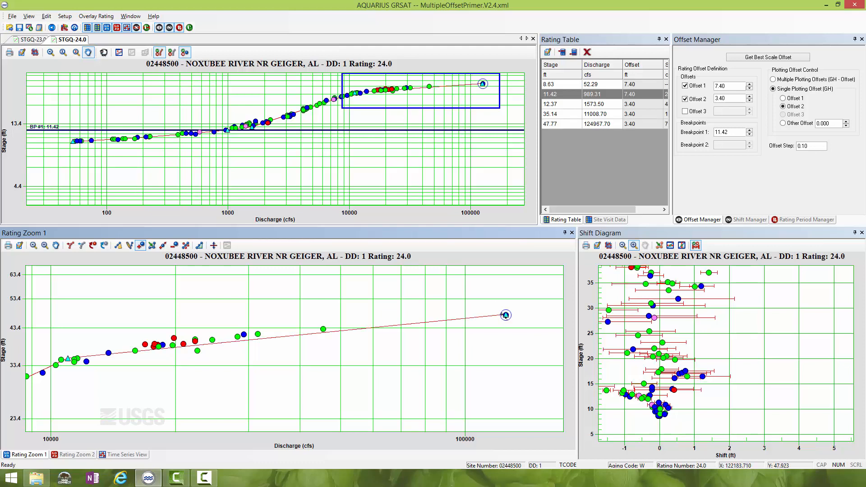
Step: Enable Offset 3, use it as the single plotting offset, and set Breakpoint 2 to 35.14
left_click(608, 246)
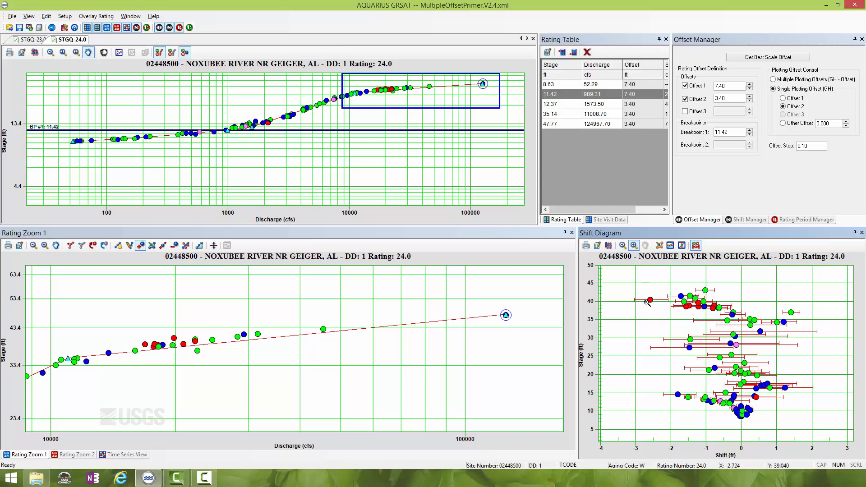
left_click_drag(624, 269, 831, 344)
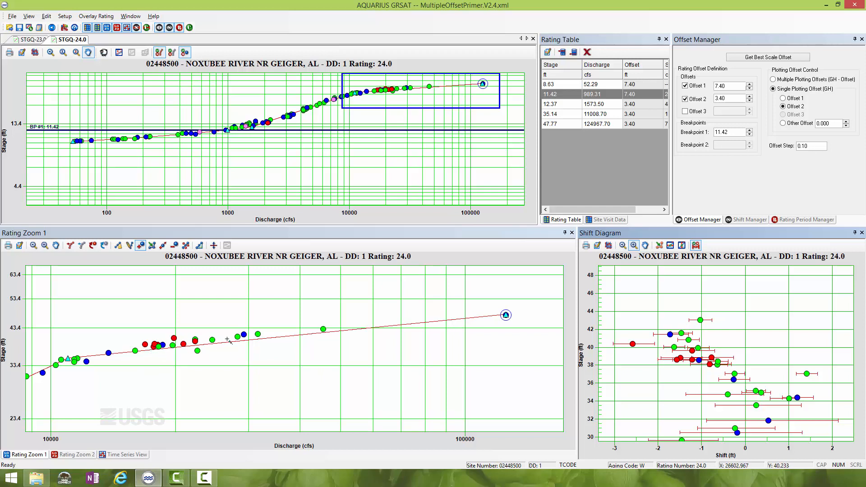
left_click(685, 111)
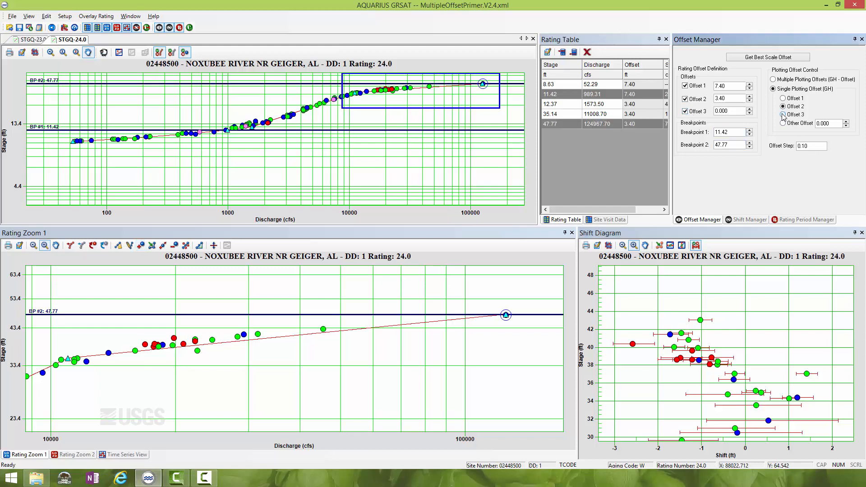
left_click(783, 114)
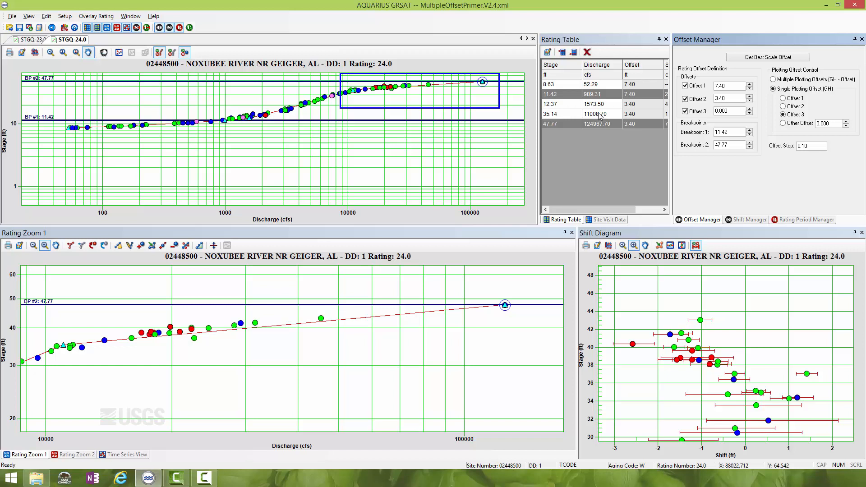
left_click(750, 147)
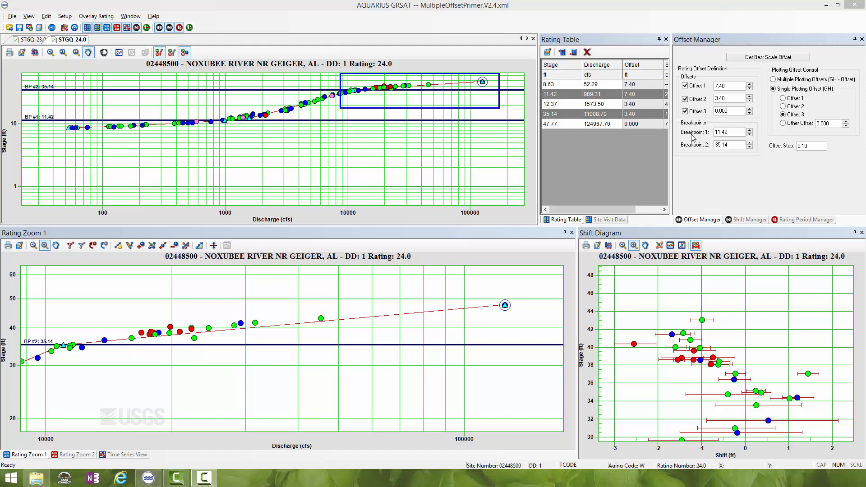
Step: Add two rating points just above Breakpoint 2 at 36.20 ft, 11818.01 cfs and 36.45 ft, 12542.90 cfs
left_click(142, 246)
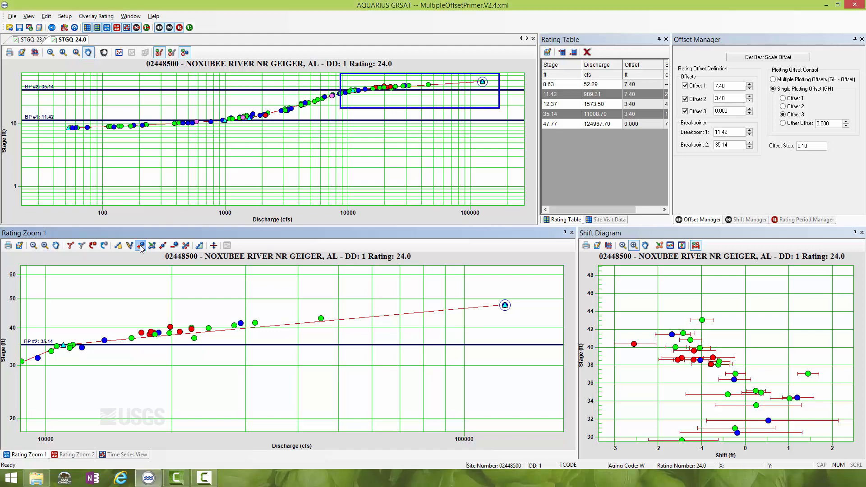
left_click(77, 342)
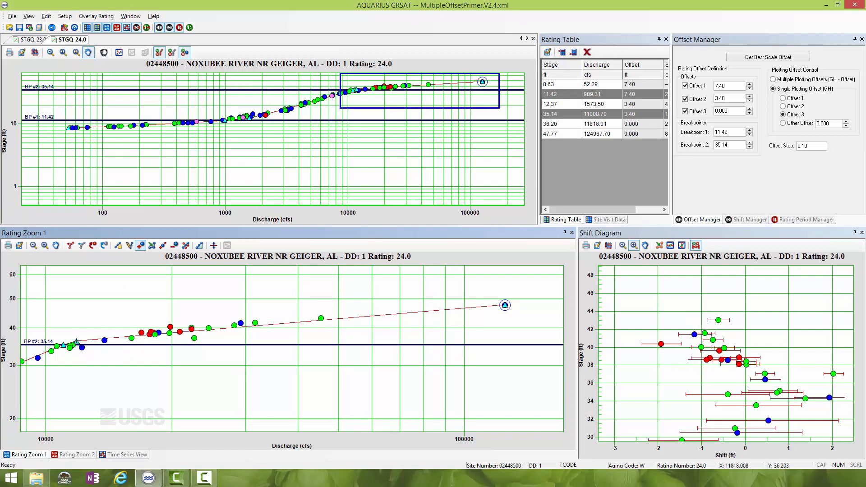
left_click(88, 341)
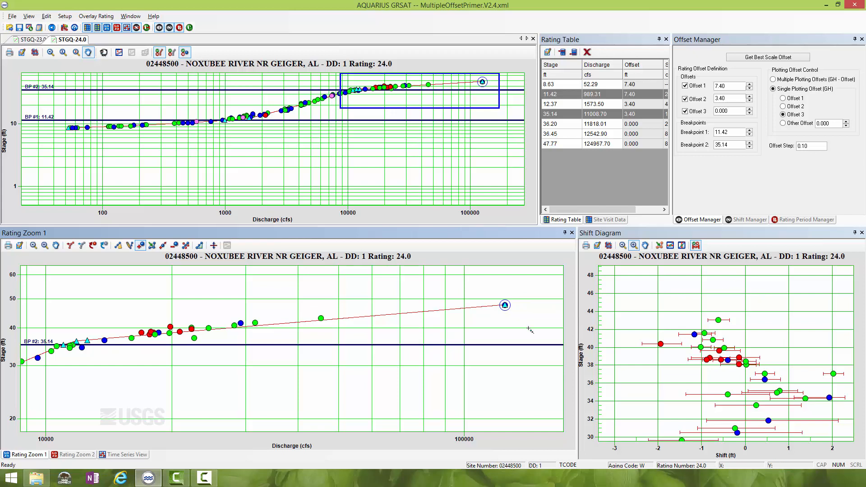
Step: Move the highest rating point to 47.87 ft, 129441.39 cfs and the one below it to 38.39 ft, 15107.42 cfs
left_click(152, 245)
left_click_drag(504, 305, 512, 309)
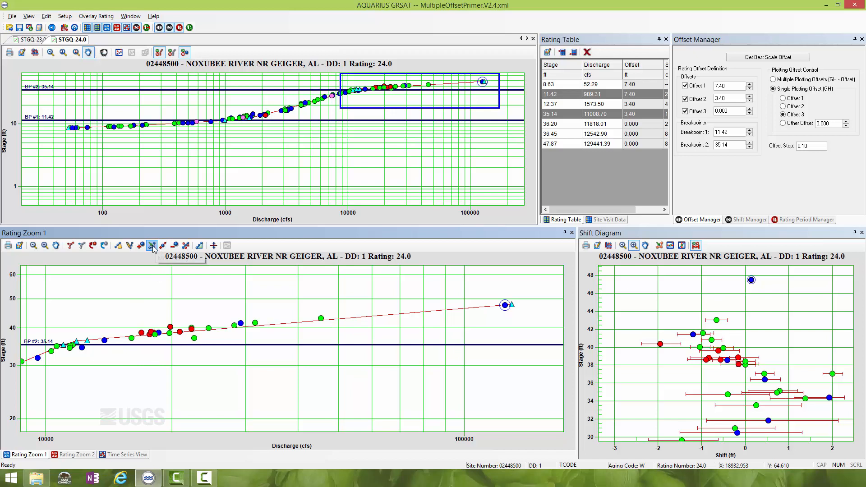
left_click_drag(87, 341, 114, 340)
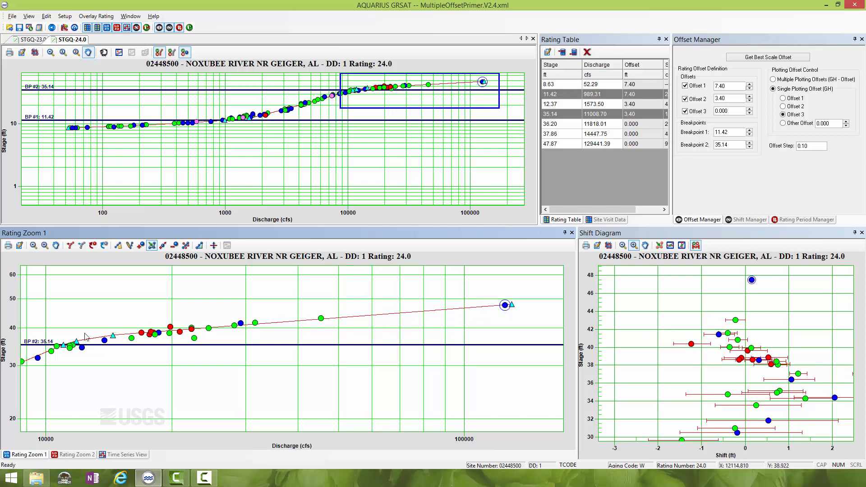
left_click_drag(112, 336, 122, 338)
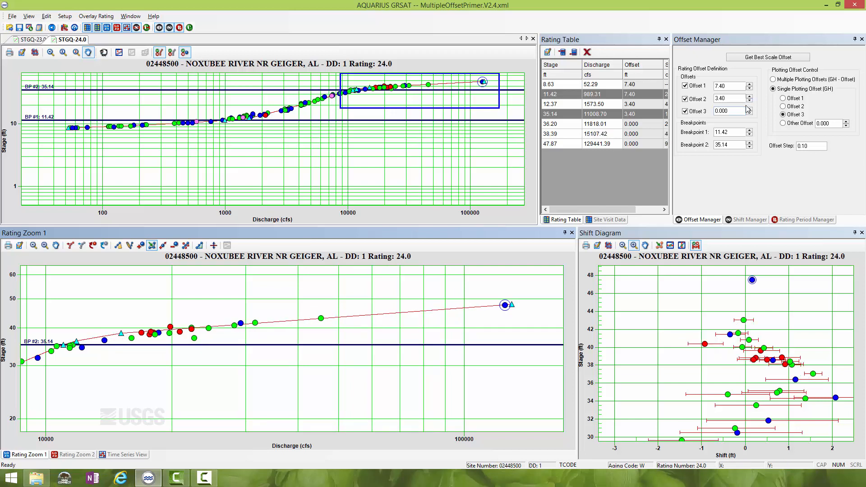
Step: Raise Offset 3 to 6.20 and move the two points above Breakpoint 2 to 35.84 ft, 13034.31 cfs and 37.85 ft, 15260.88 cfs
left_click(749, 109)
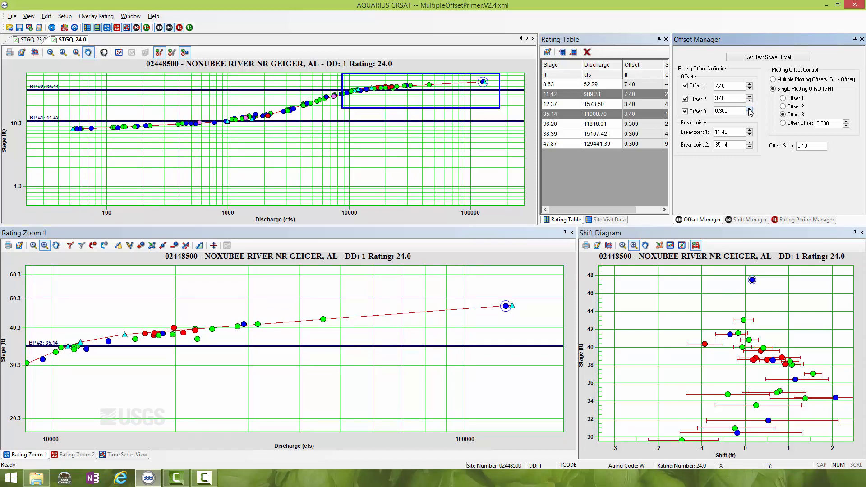
left_click_drag(749, 111, 750, 111)
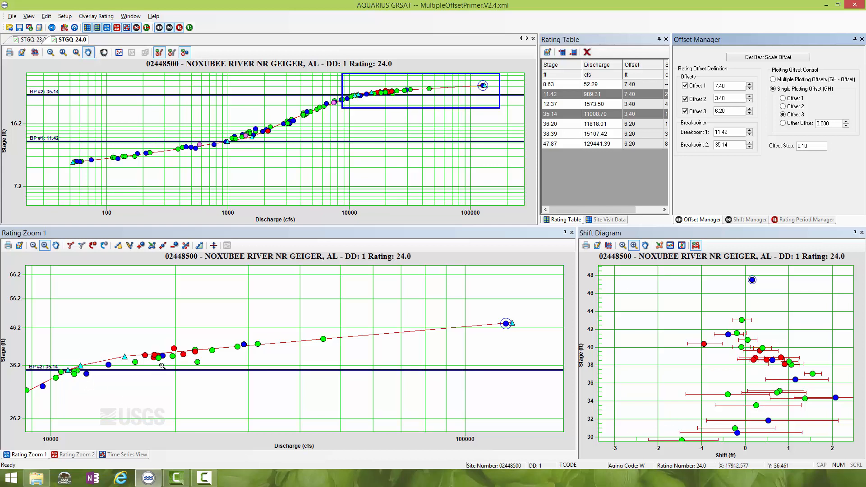
left_click(152, 245)
left_click_drag(81, 367, 101, 366)
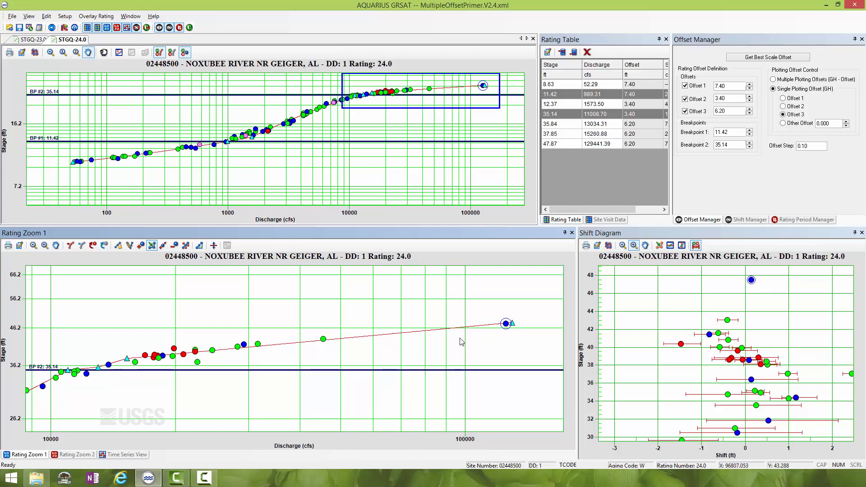
Step: Try Offset 3 values up to 9.30 and down to 0.300 in 0.10 steps
left_click(749, 109)
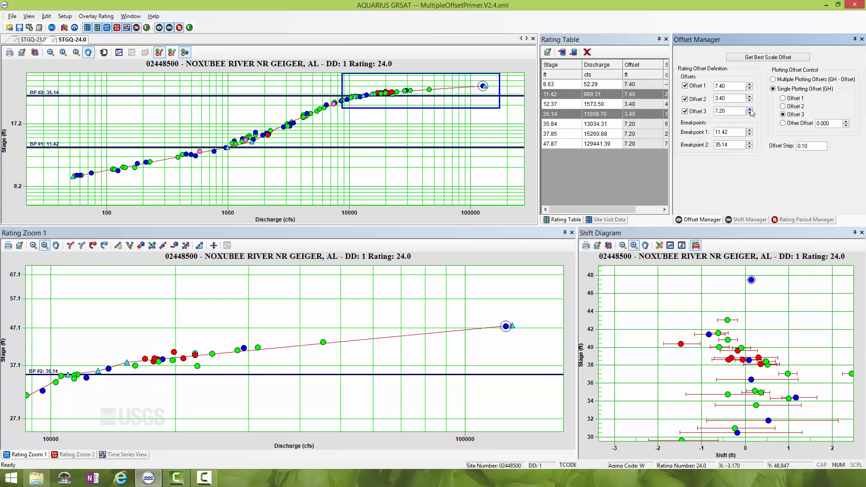
left_click(749, 109)
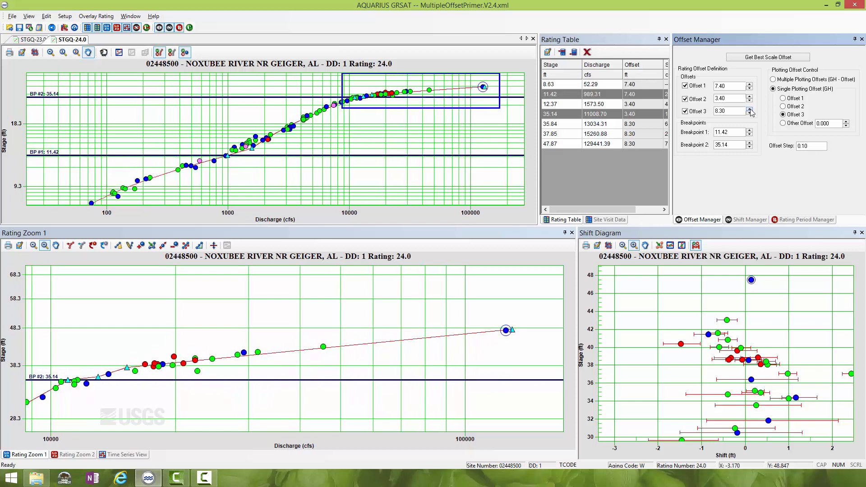
left_click(749, 109)
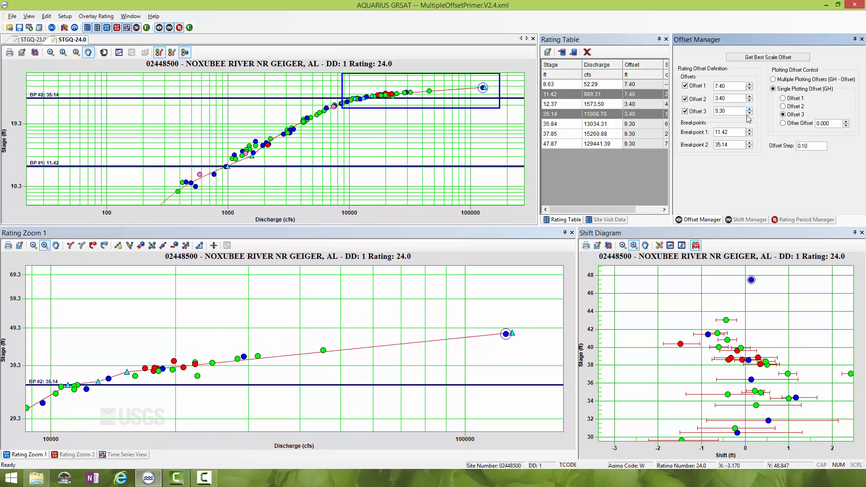
left_click(750, 114)
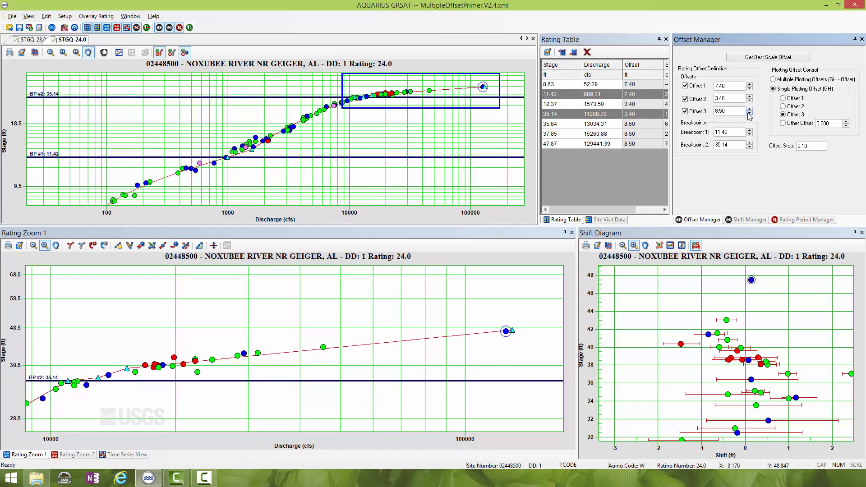
left_click(749, 113)
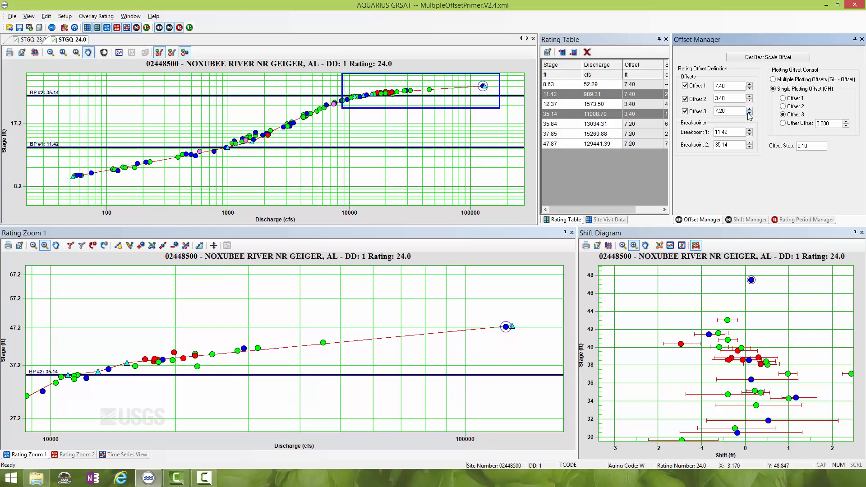
left_click(749, 113)
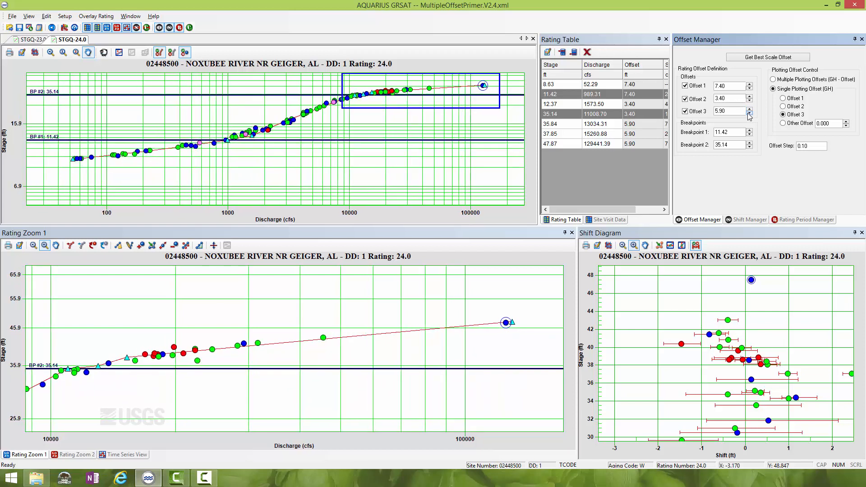
left_click(749, 113)
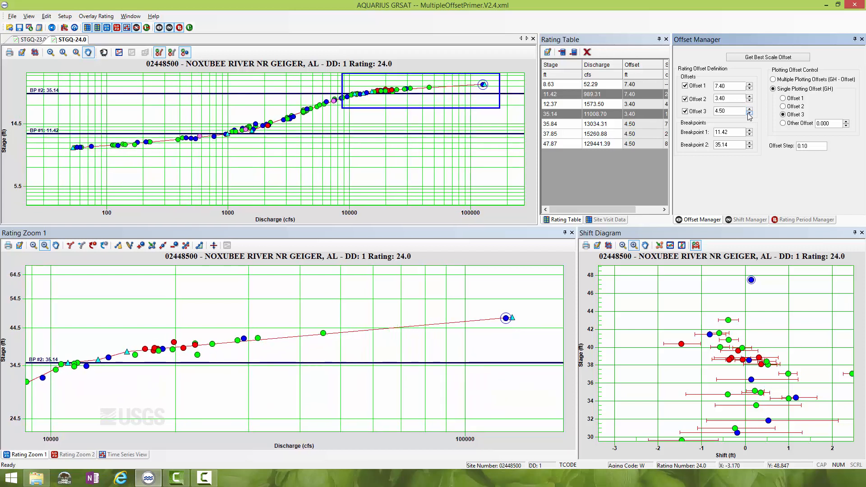
left_click(749, 114)
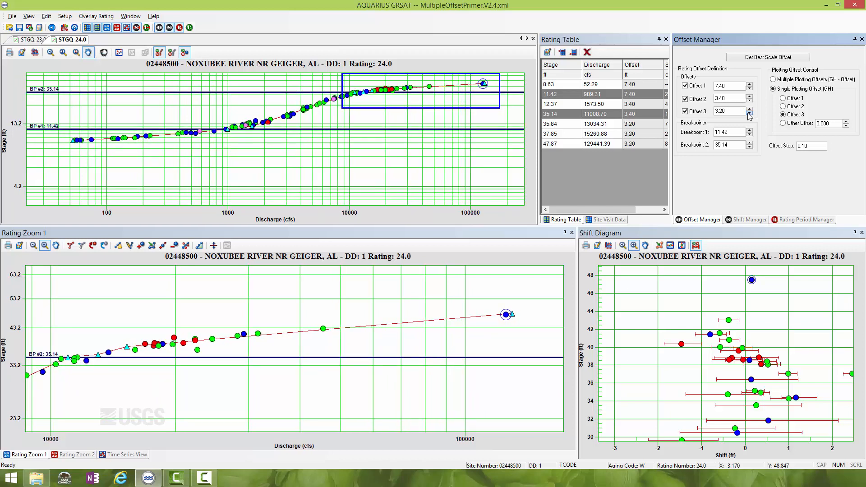
left_click(749, 113)
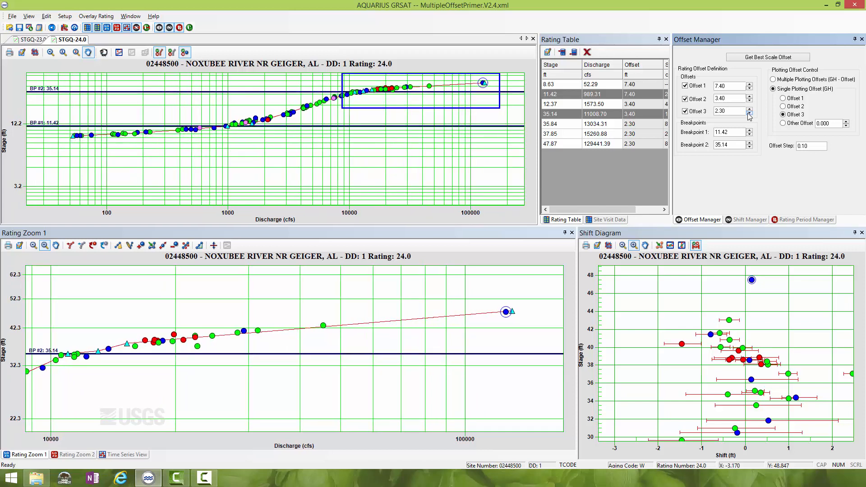
left_click(749, 113)
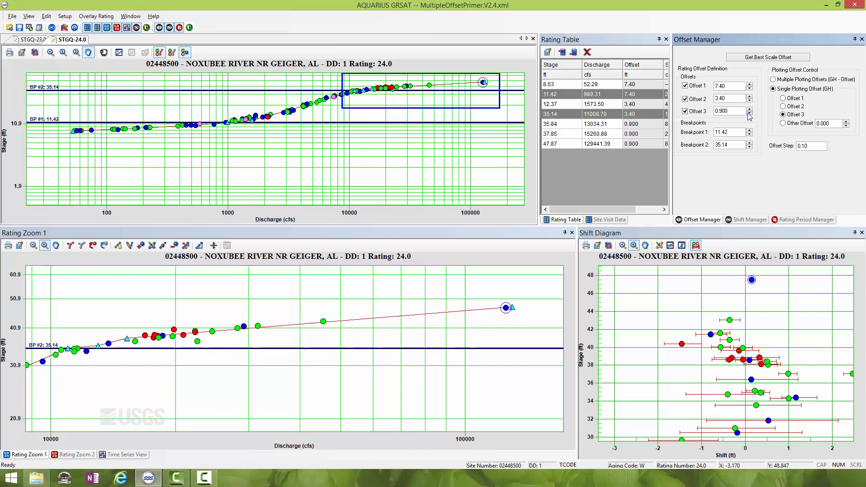
left_click(749, 113)
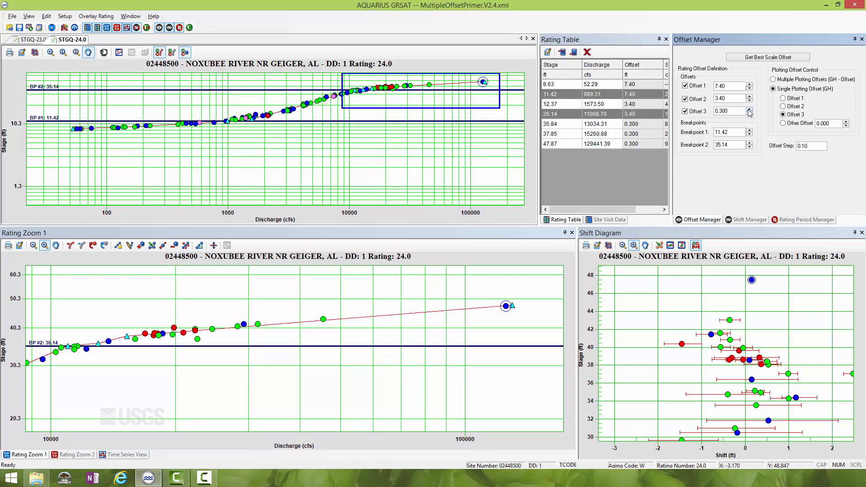
left_click(749, 110)
Step: Set Offset 3 to 3.4 and move the rating point just above Breakpoint 2 to 37.07 ft, 13198.48 cfs
left_click_drag(741, 99, 709, 101)
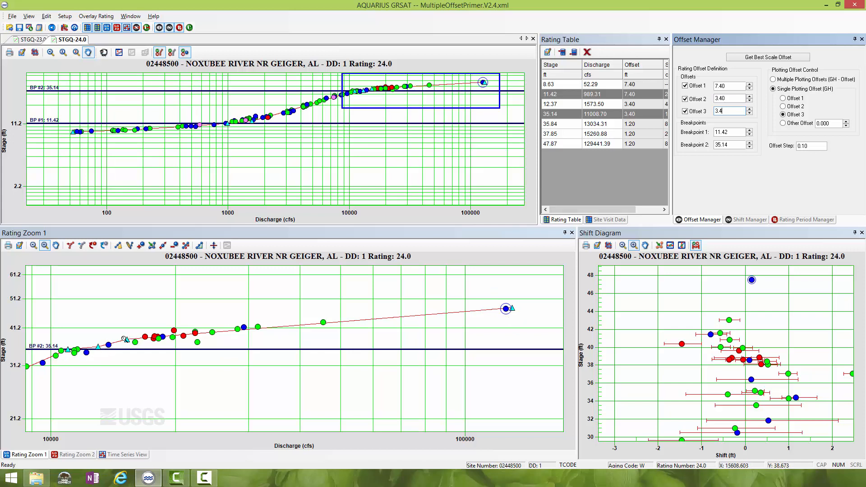
left_click(151, 245)
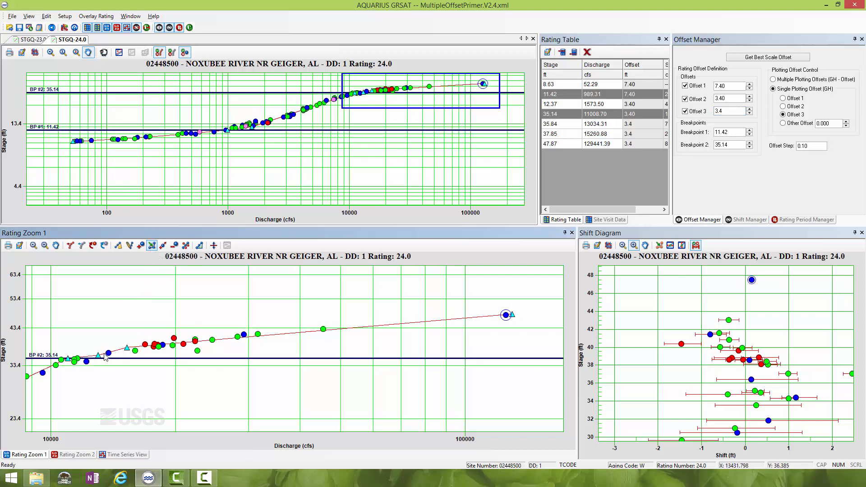
left_click_drag(99, 355, 100, 351)
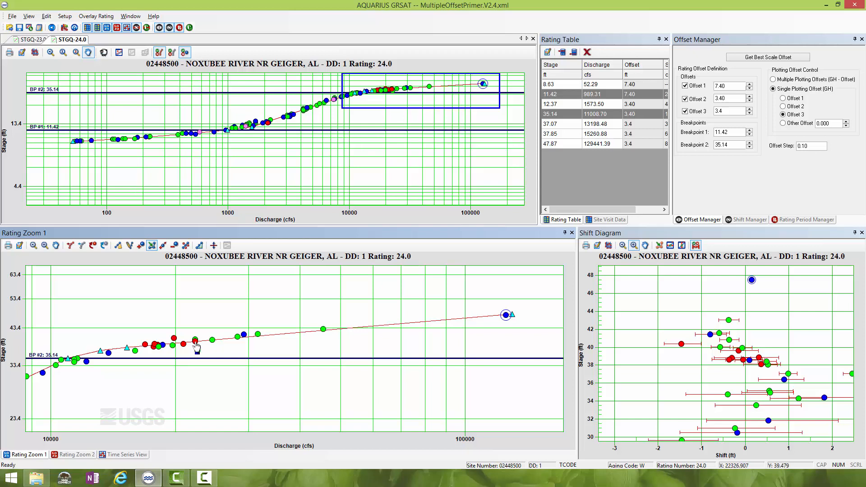
mouse_move(193, 348)
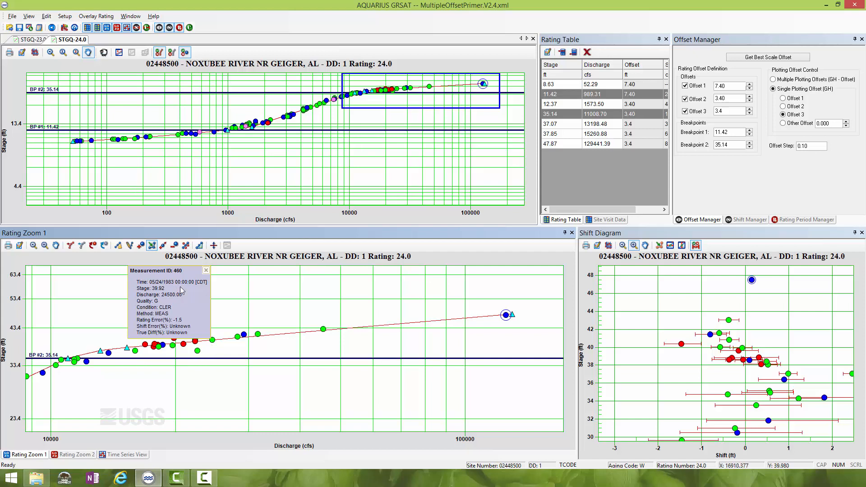
left_click(205, 270)
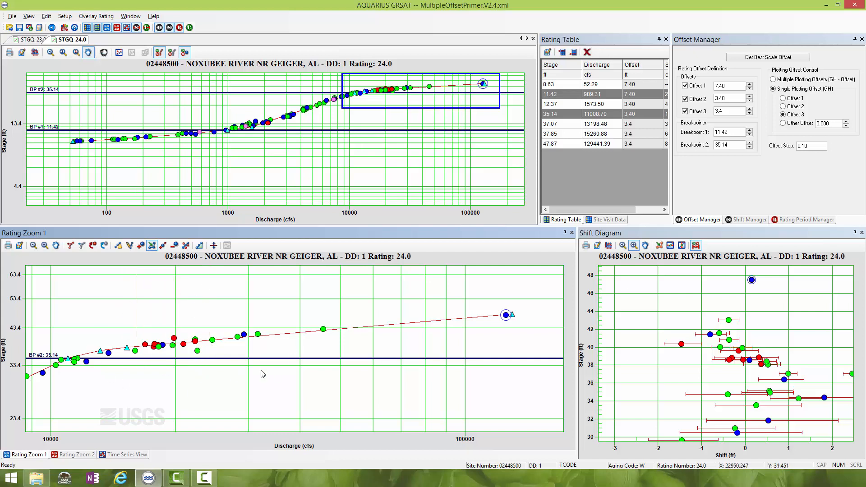